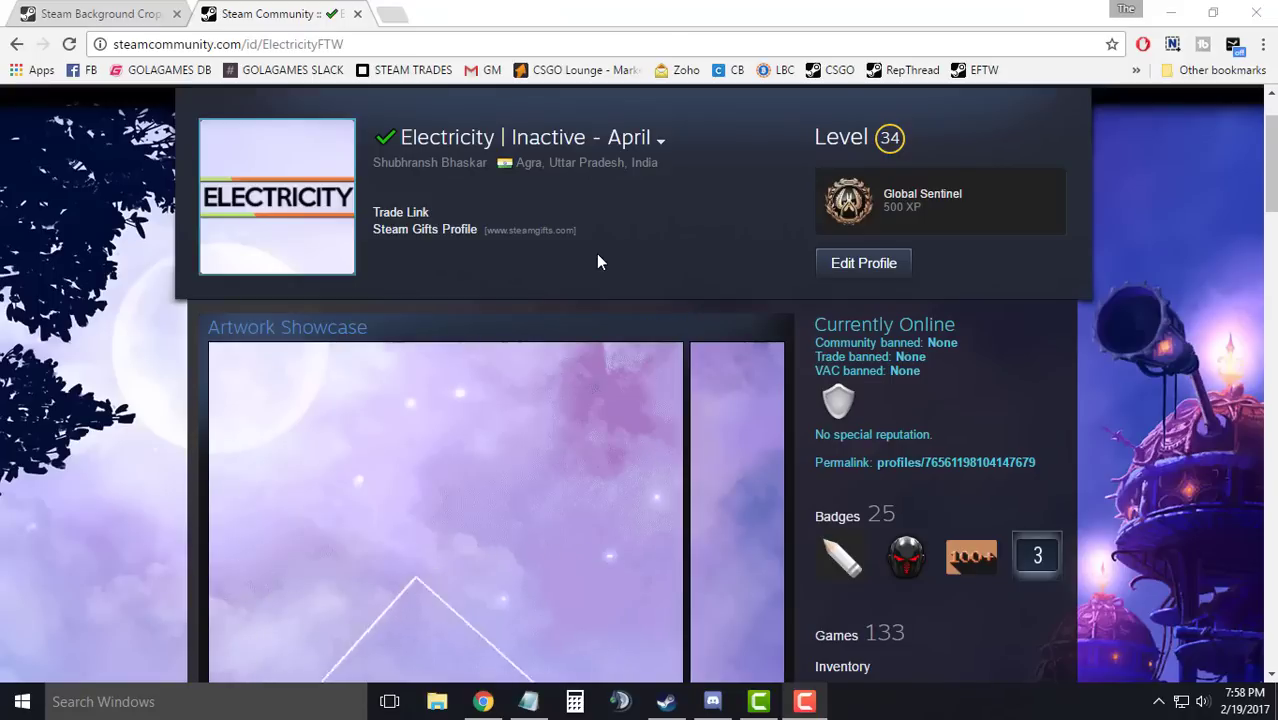
Scroll through the profile's current Artwork Showcase to review it.
{"action": "scroll", "coordinate": [592, 255], "scroll_direction": "down", "scroll_amount": 5}
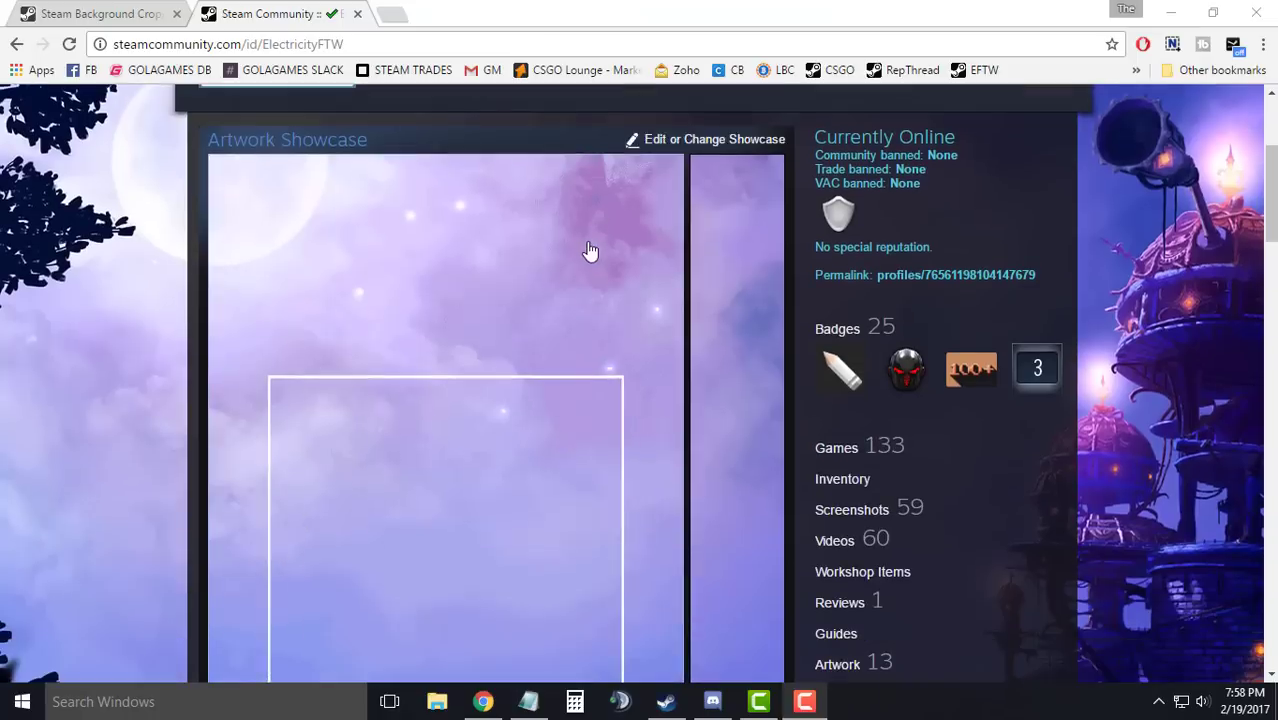
{"action": "scroll", "coordinate": [245, 469], "scroll_direction": "down", "scroll_amount": 3}
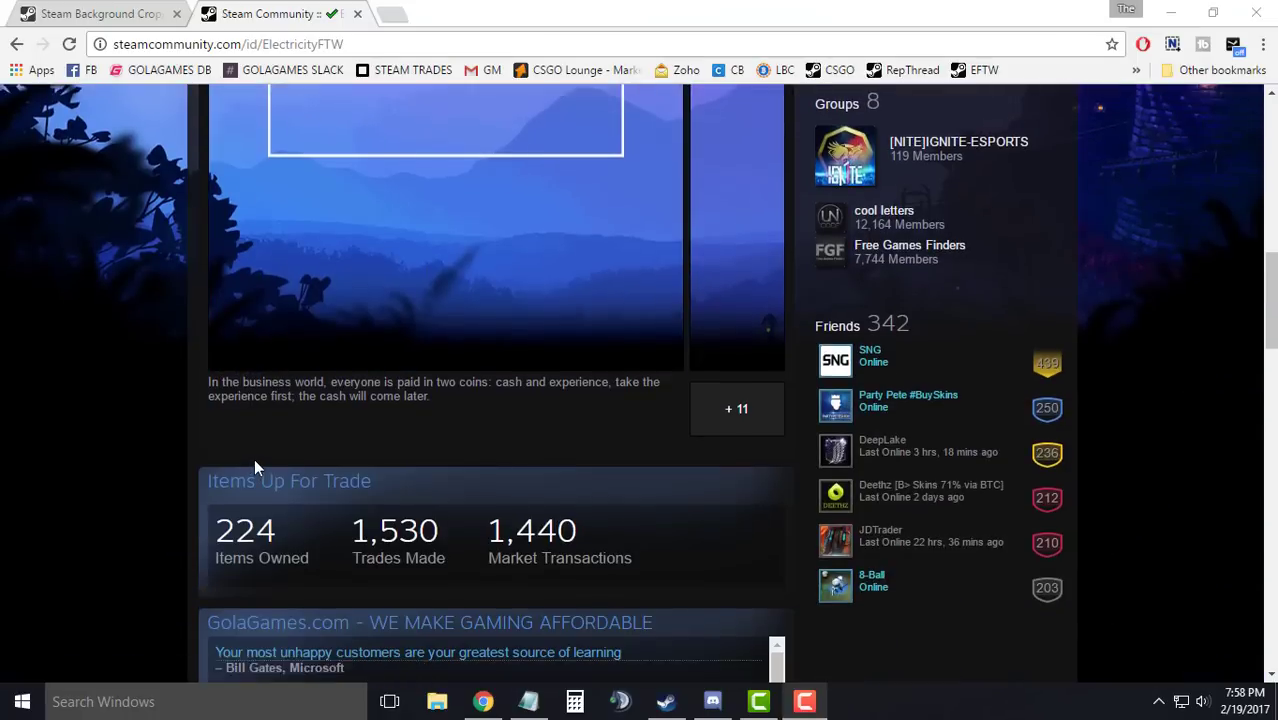
{"action": "scroll", "coordinate": [254, 458], "scroll_direction": "up", "scroll_amount": 5}
{"action": "scroll", "coordinate": [255, 462], "scroll_direction": "up", "scroll_amount": 4}
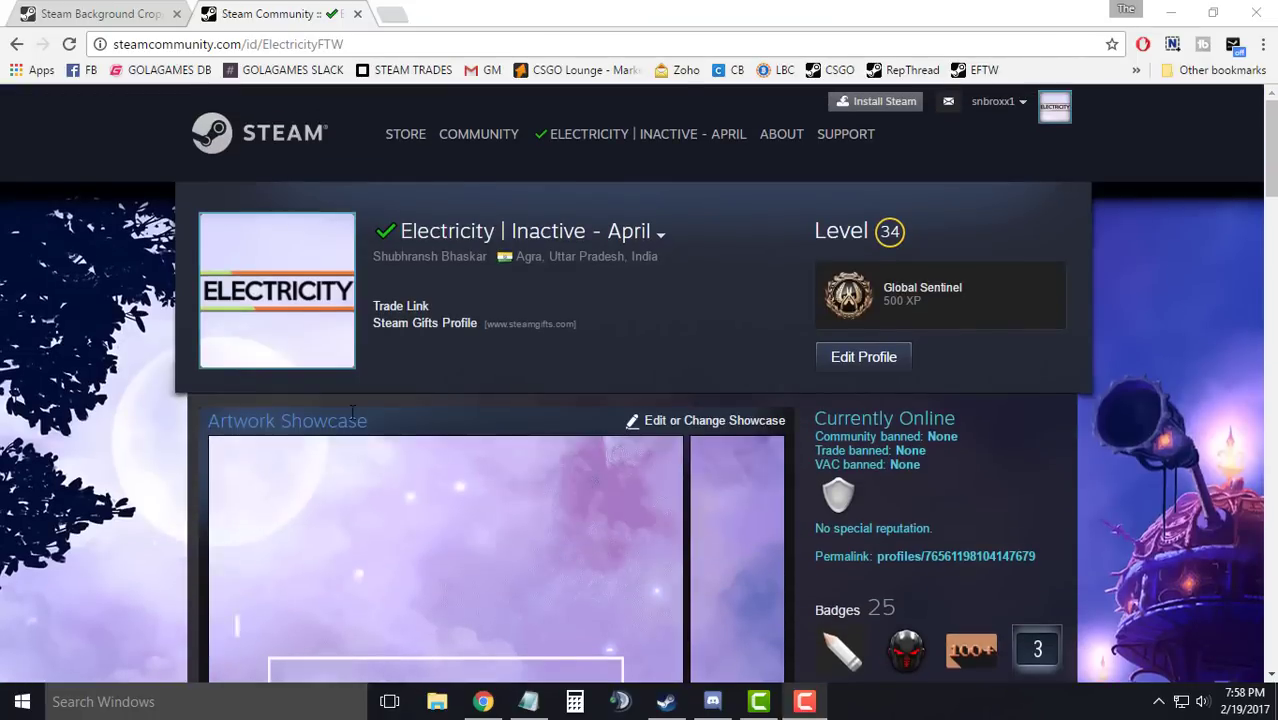
{"action": "scroll", "coordinate": [748, 336], "scroll_direction": "down", "scroll_amount": 1}
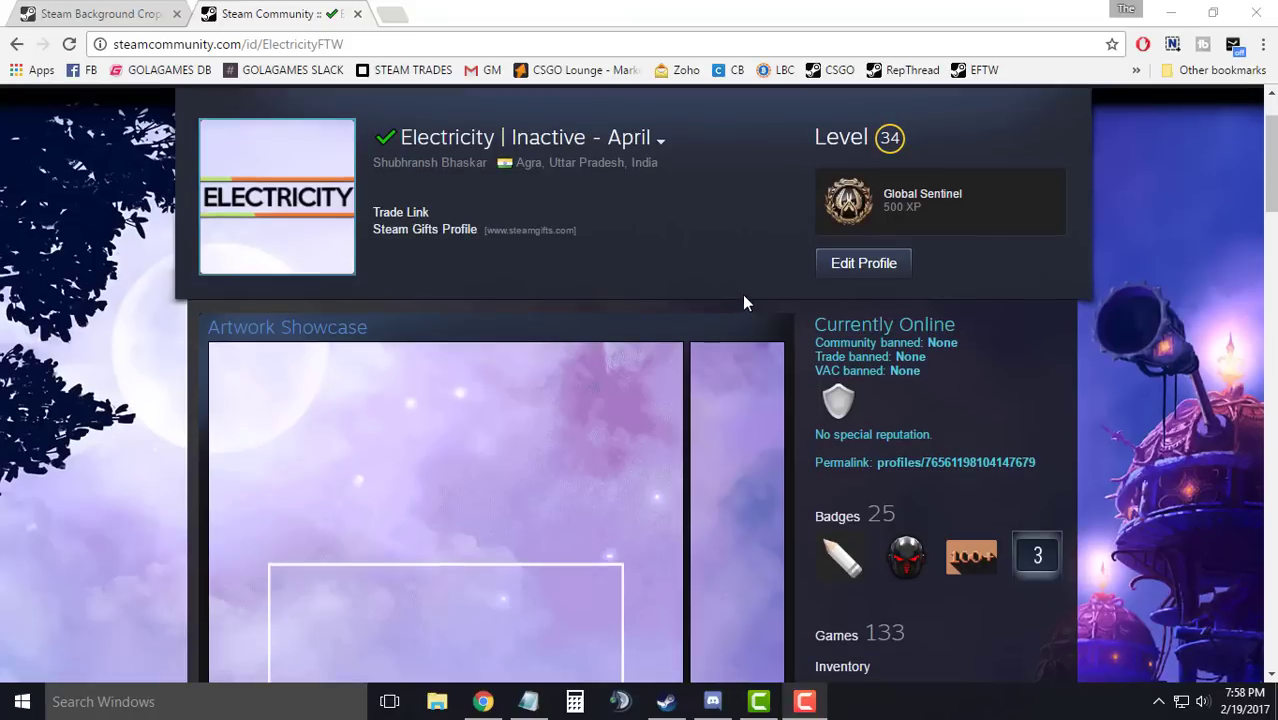
{"action": "triple_click", "coordinate": [360, 328]}
{"action": "left_click", "coordinate": [357, 328]}
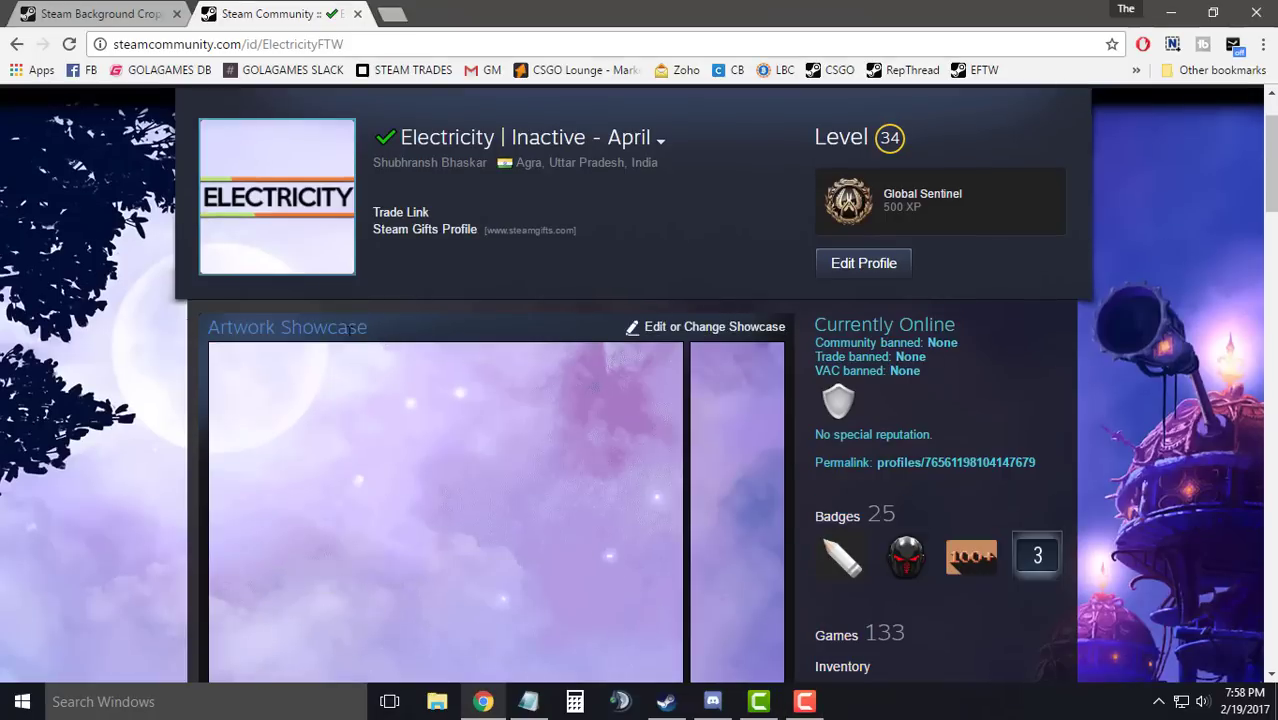
{"action": "scroll", "coordinate": [560, 345], "scroll_direction": "down", "scroll_amount": 4}
Open the profile's item inventory and page through it to page 8 of 9.
{"action": "left_click", "coordinate": [836, 292]}
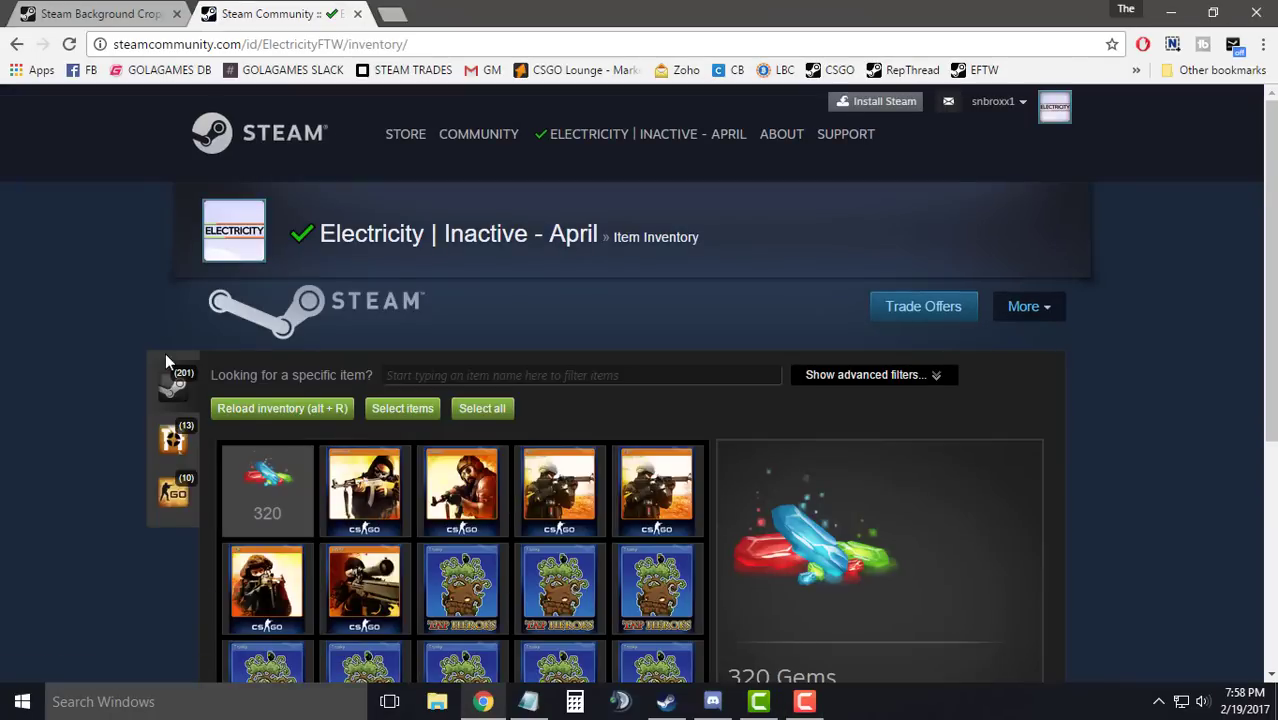
{"action": "scroll", "coordinate": [167, 360], "scroll_direction": "down", "scroll_amount": 3}
{"action": "left_click", "coordinate": [691, 672]}
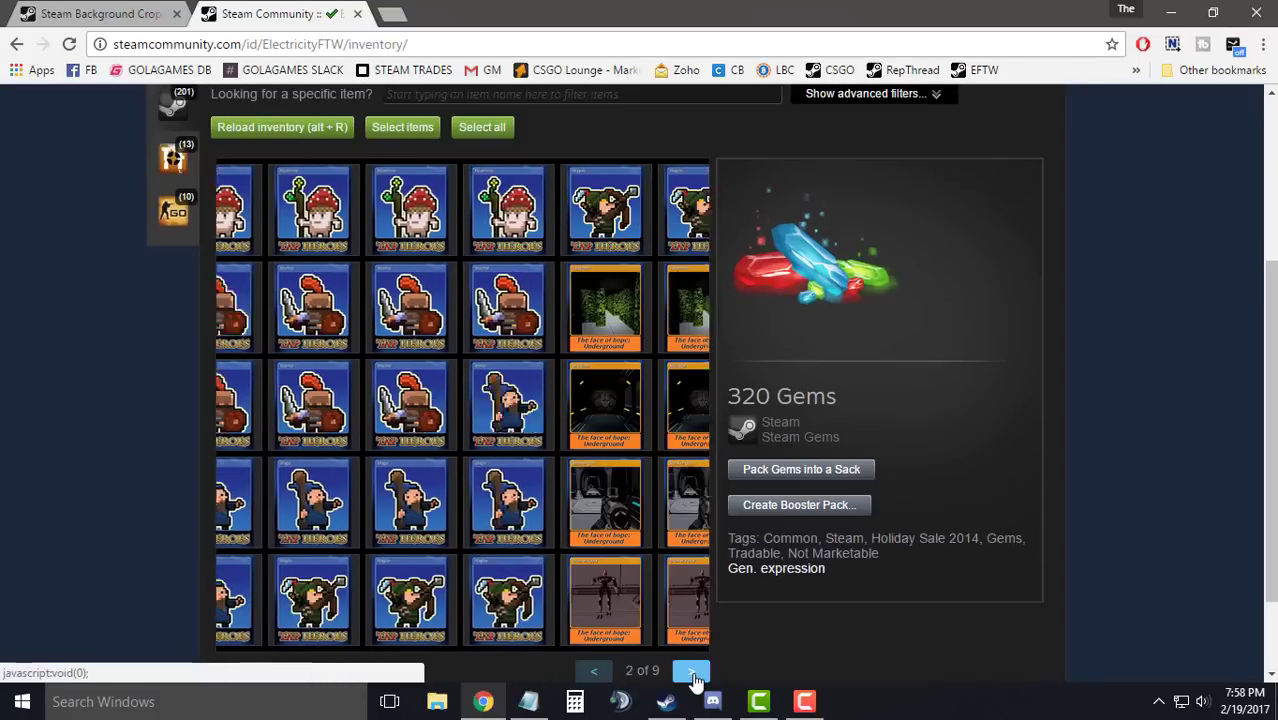
{"action": "left_click", "coordinate": [693, 675]}
{"action": "left_click", "coordinate": [693, 675]}
{"action": "left_click", "coordinate": [693, 675]}
{"action": "left_click", "coordinate": [693, 675]}
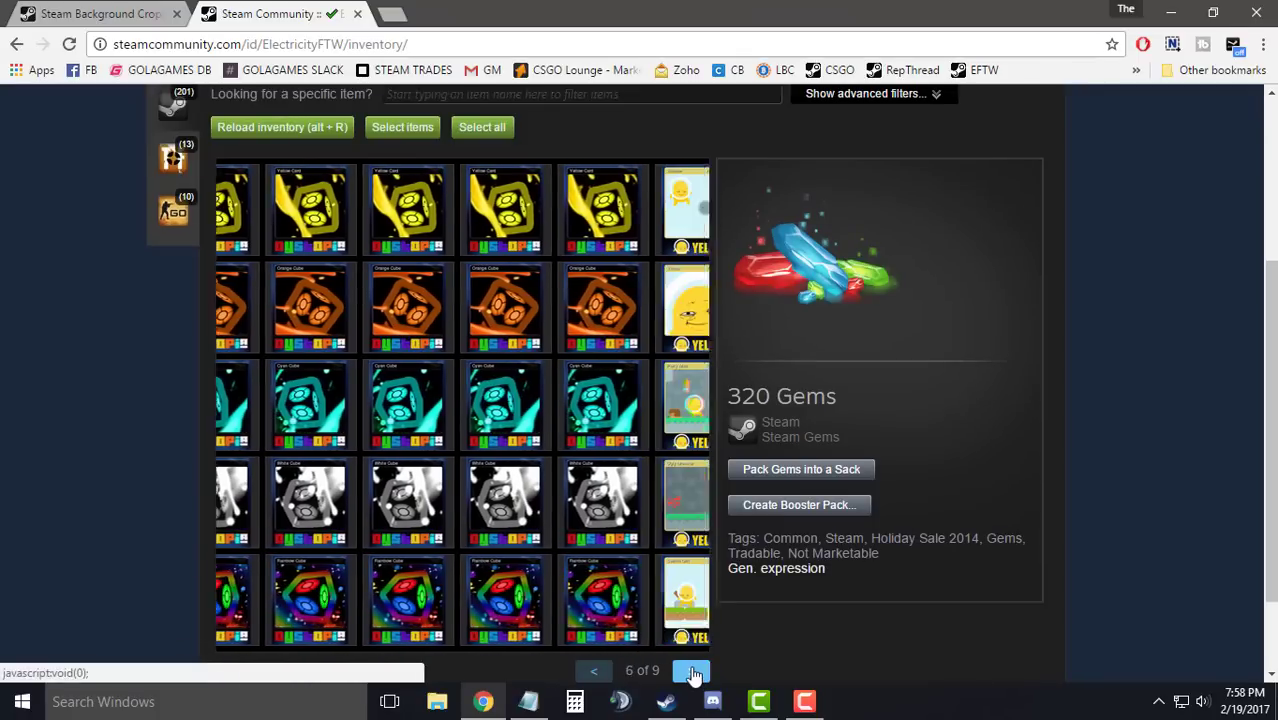
{"action": "left_click", "coordinate": [693, 675]}
{"action": "left_click", "coordinate": [693, 675]}
{"action": "left_click", "coordinate": [692, 673]}
{"action": "left_click", "coordinate": [593, 671]}
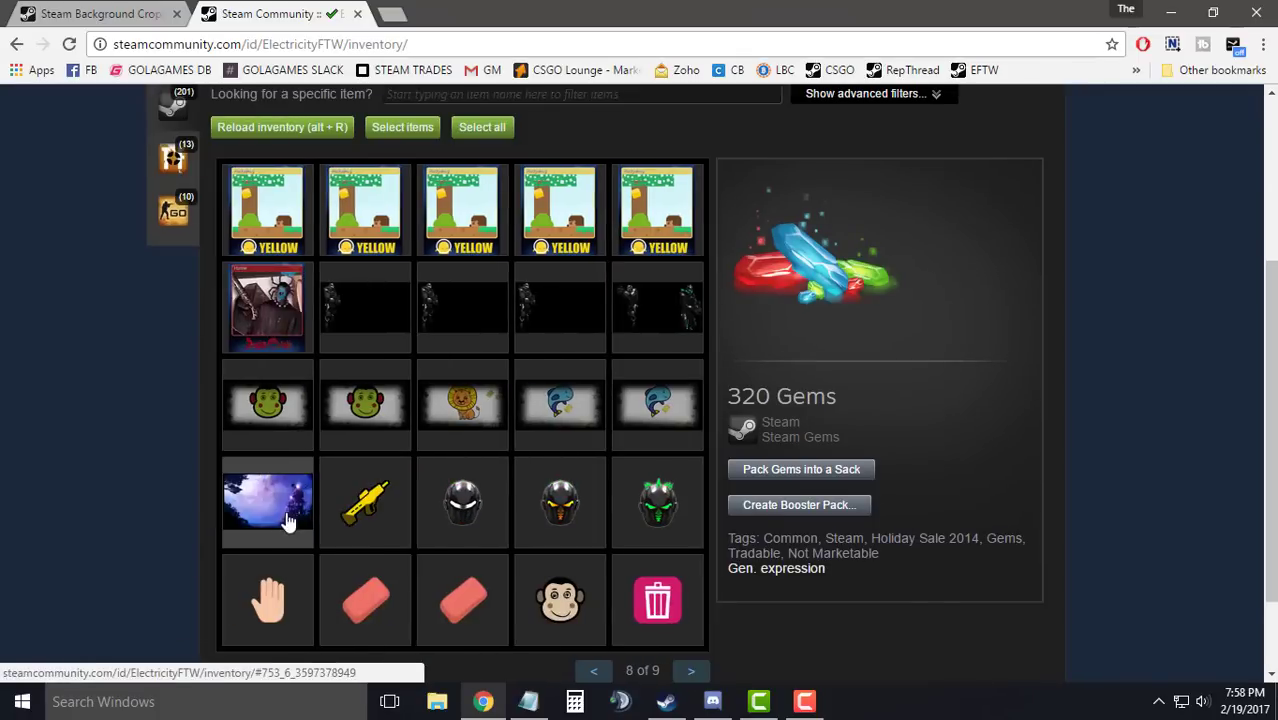
Open The Astral Academy background at full size and select its image address.
{"action": "left_click", "coordinate": [287, 522]}
{"action": "scroll", "coordinate": [862, 236], "scroll_direction": "down", "scroll_amount": 2}
{"action": "left_click_drag", "start_coordinate": [732, 260], "coordinate": [999, 261]}
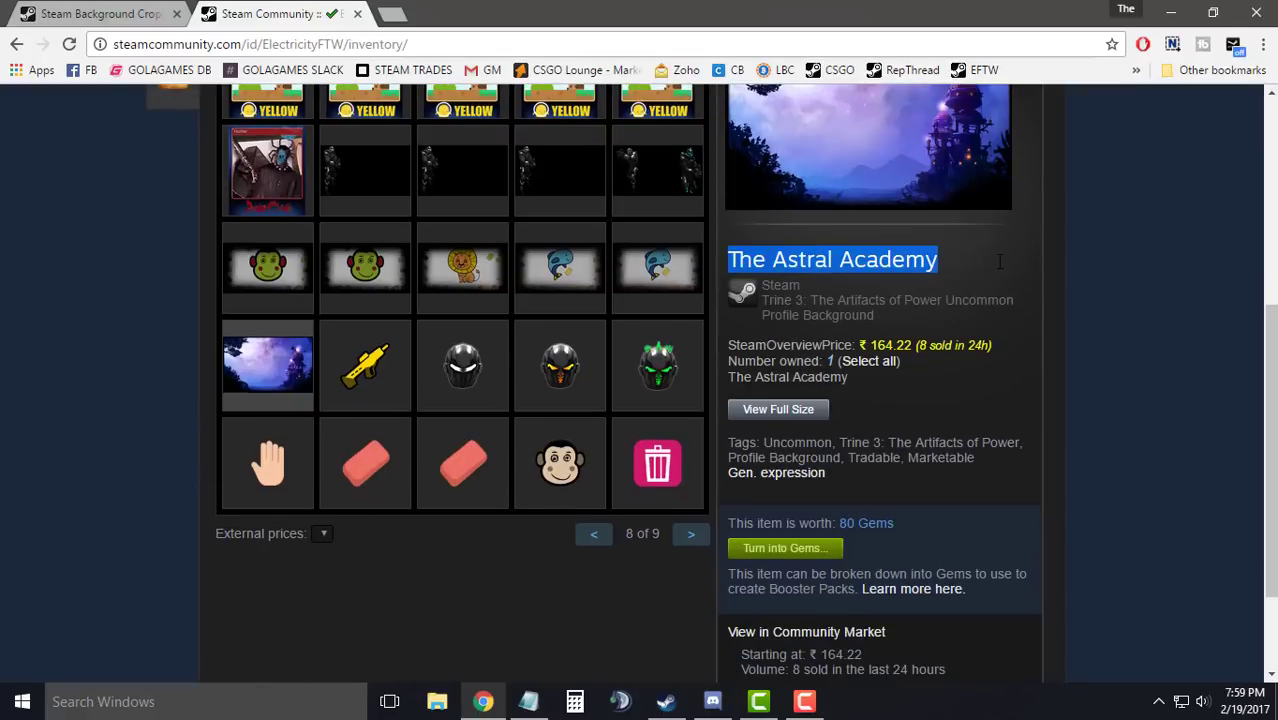
{"action": "left_click", "coordinate": [999, 268]}
{"action": "scroll", "coordinate": [938, 426], "scroll_direction": "down", "scroll_amount": 3}
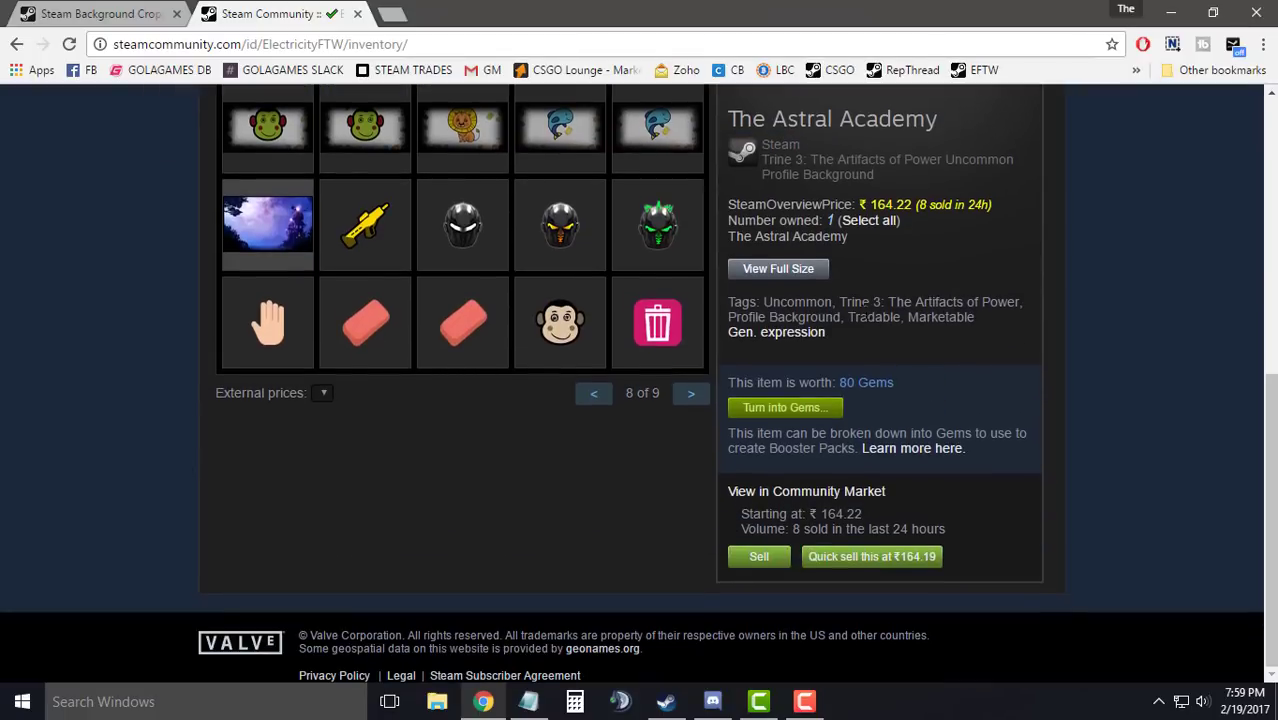
{"action": "left_click", "coordinate": [816, 270]}
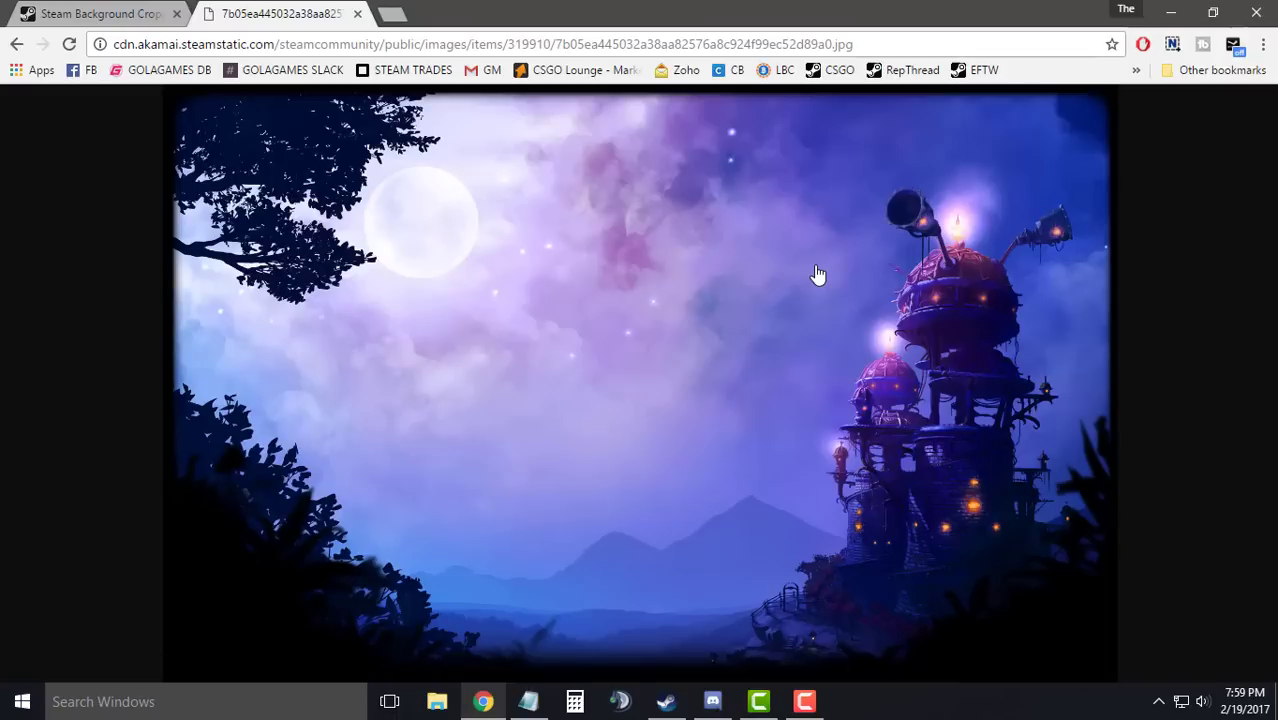
{"action": "left_click", "coordinate": [427, 40]}
{"action": "right_click", "coordinate": [427, 40]}
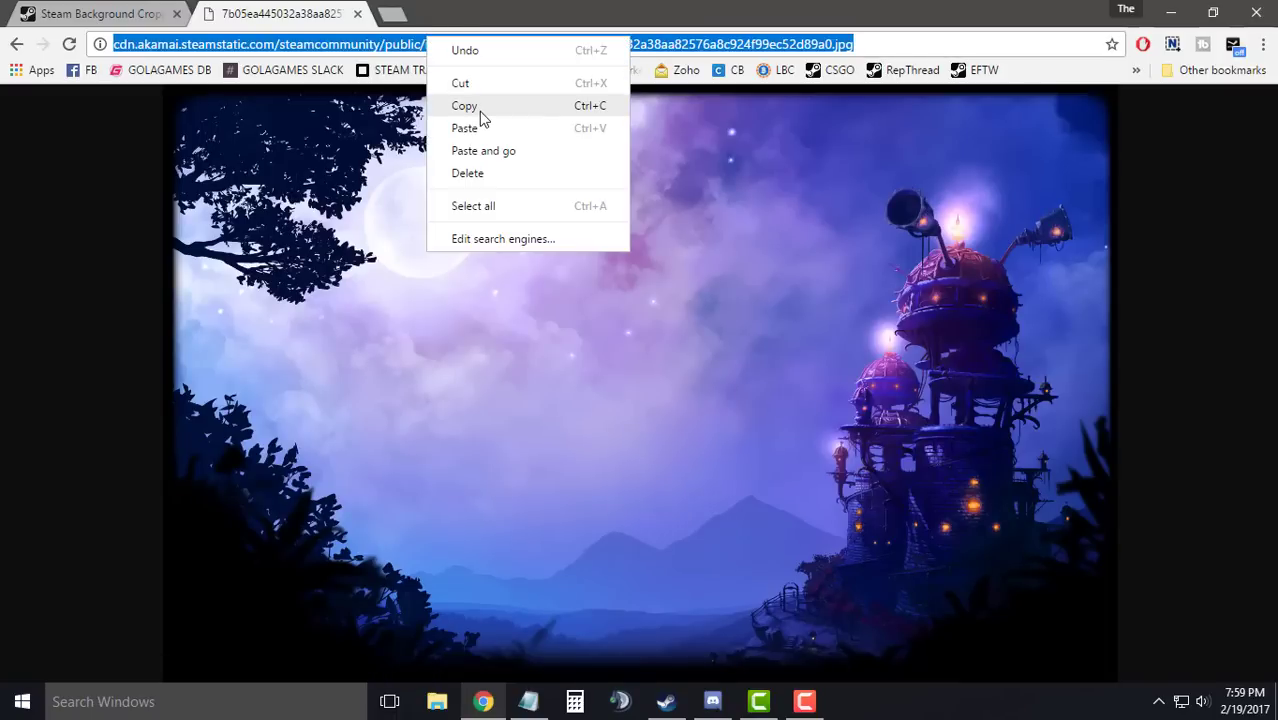
Paste The Astral Academy image address into steam.design and apply it as the preview background.
{"action": "left_click", "coordinate": [470, 100]}
{"action": "left_click", "coordinate": [137, 16]}
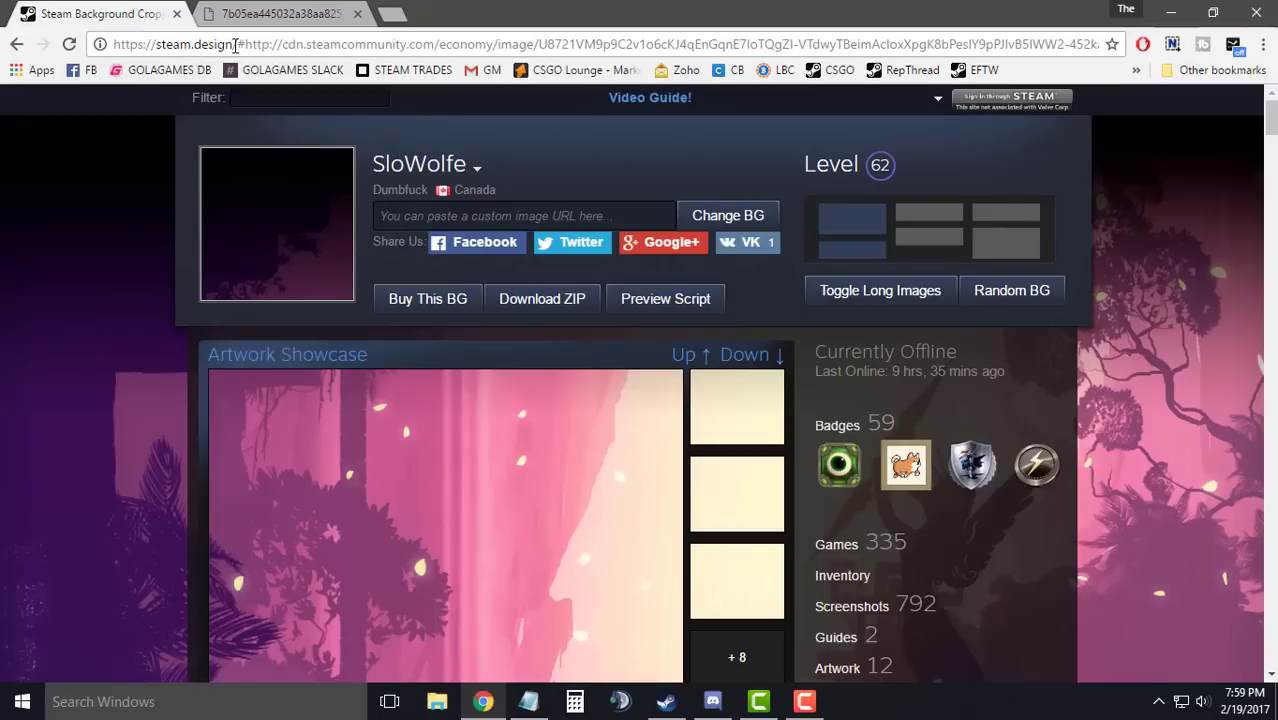
{"action": "right_click", "coordinate": [447, 215]}
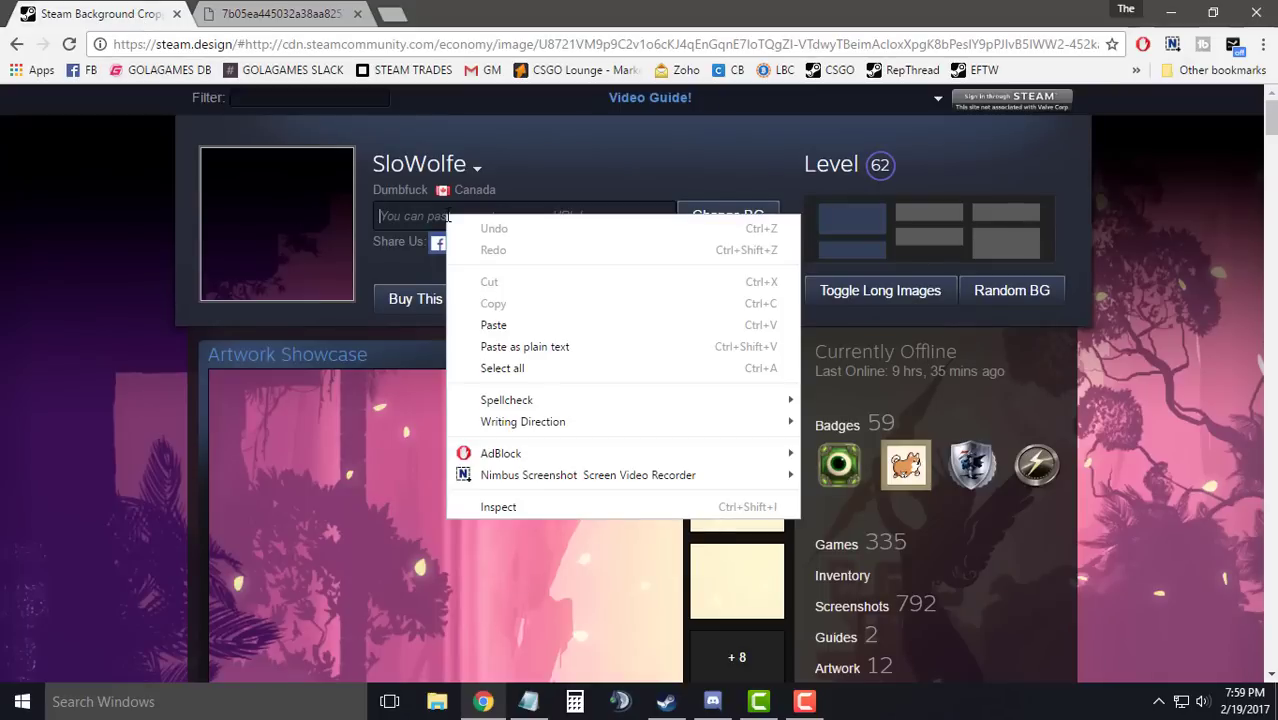
{"action": "left_click", "coordinate": [495, 322]}
{"action": "left_click", "coordinate": [733, 224]}
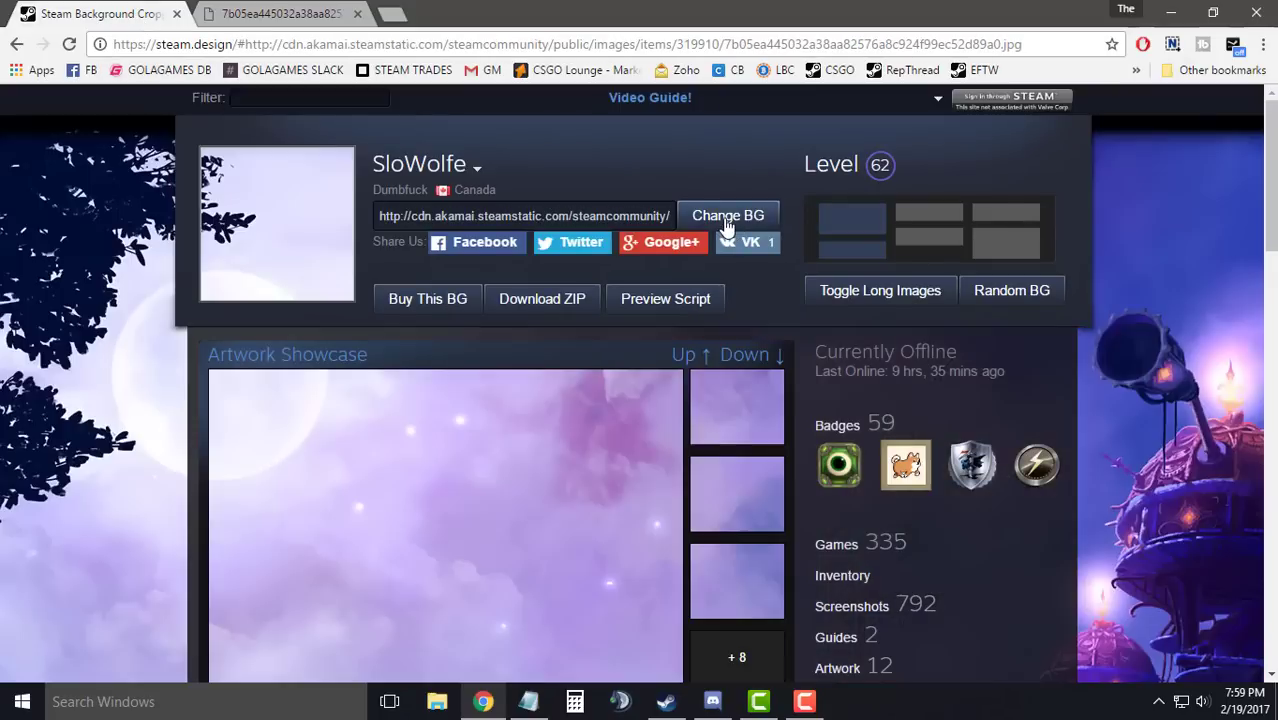
Enable long images and download the crops as steam.design.zip.
{"action": "scroll", "coordinate": [866, 502], "scroll_direction": "down", "scroll_amount": 4}
{"action": "scroll", "coordinate": [866, 502], "scroll_direction": "up", "scroll_amount": 4}
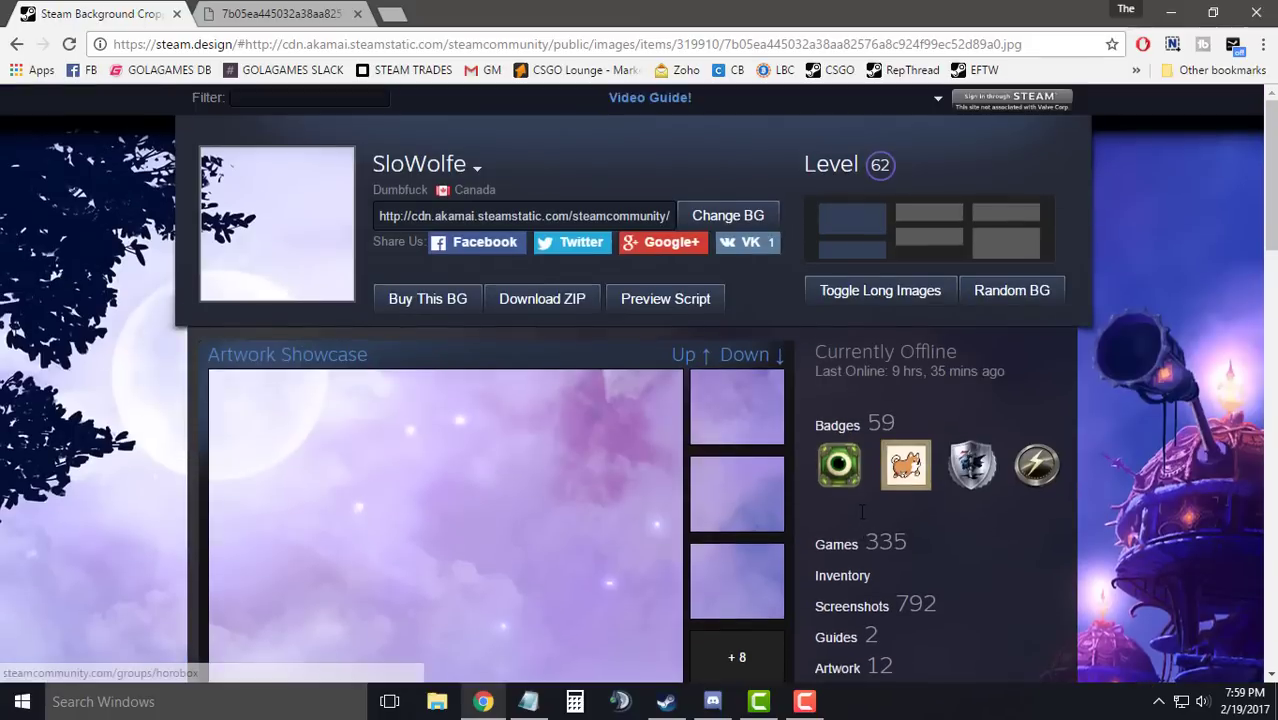
{"action": "left_click", "coordinate": [833, 292]}
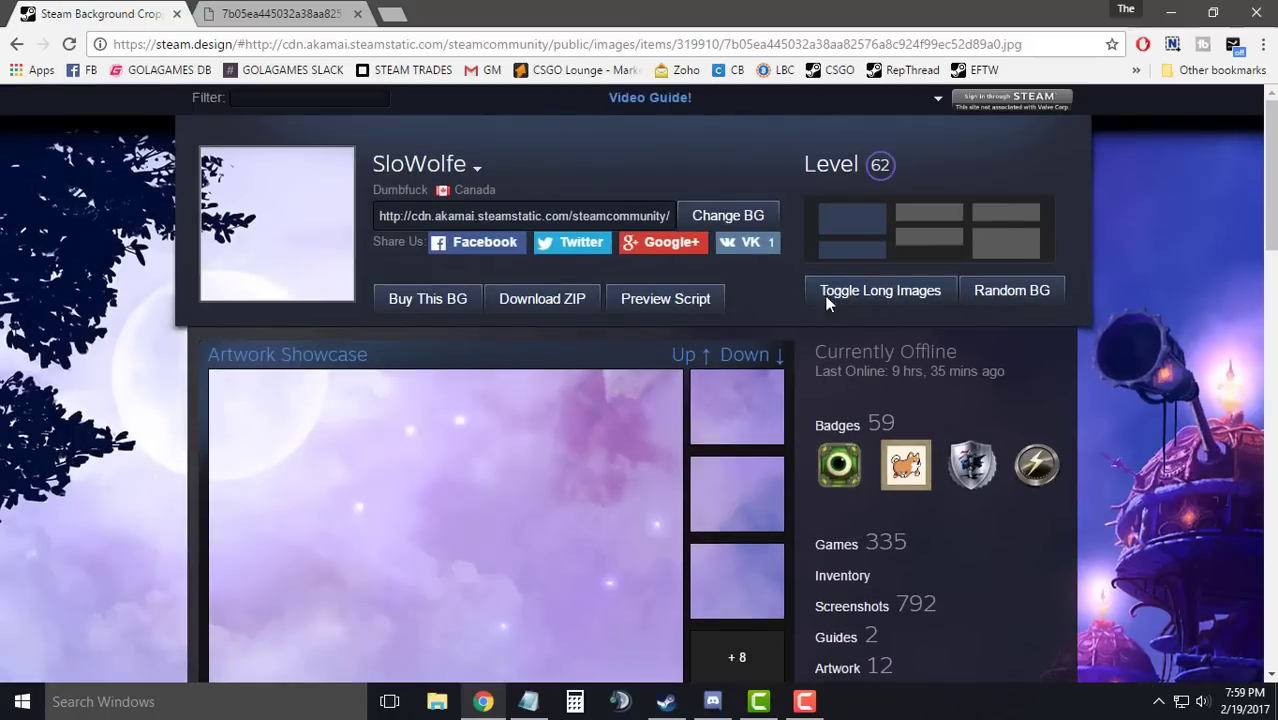
{"action": "scroll", "coordinate": [849, 398], "scroll_direction": "down", "scroll_amount": 2}
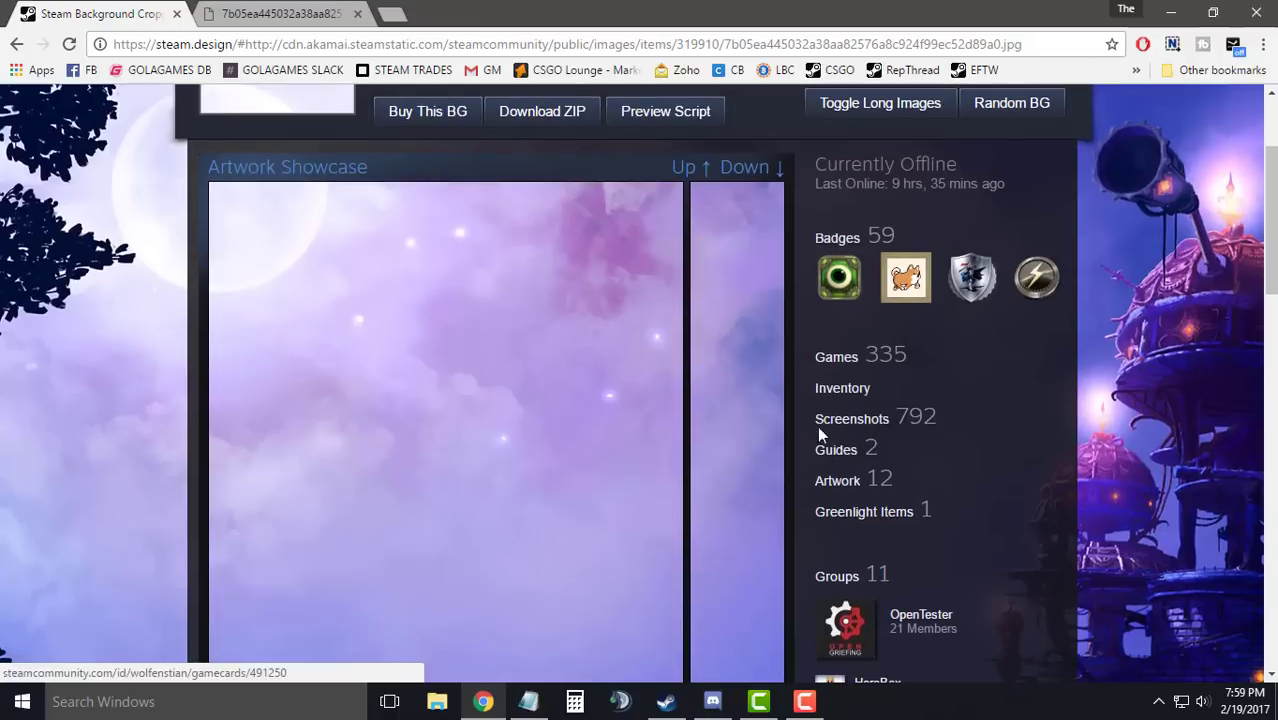
{"action": "left_click", "coordinate": [541, 124]}
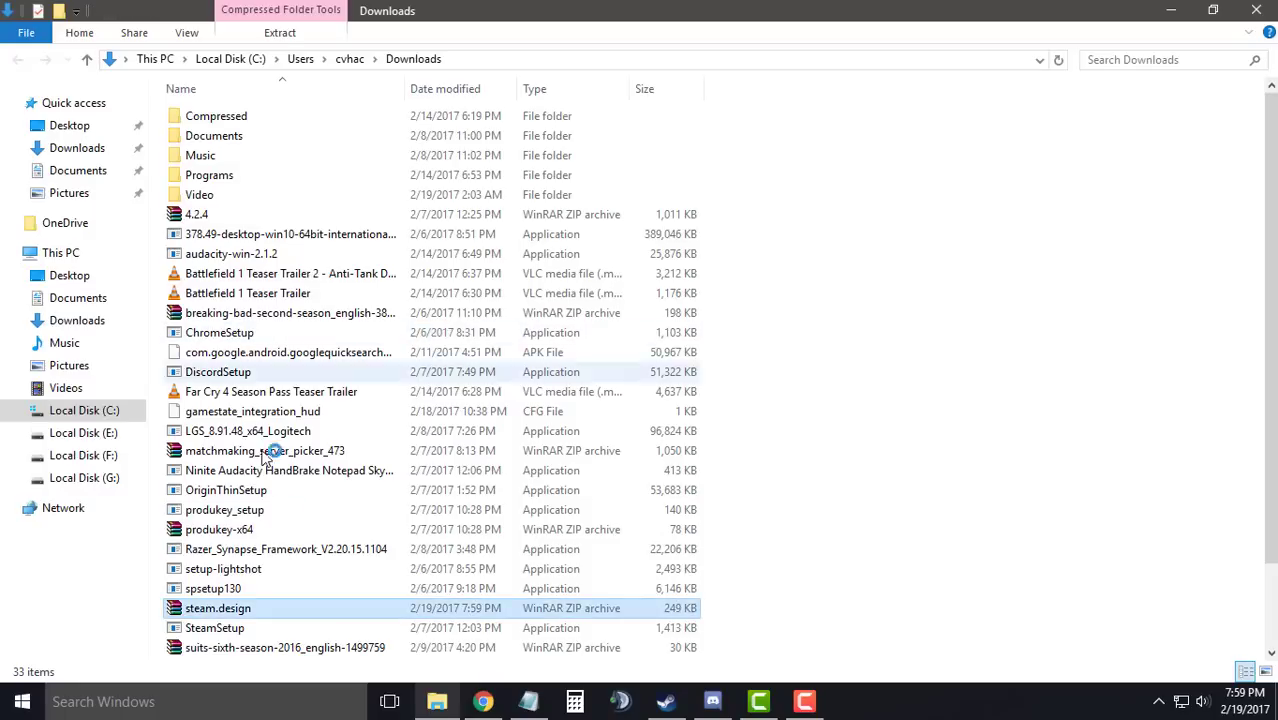
Open steam.design.zip in WinRAR, select its three PNGs, and minimize Explorer and Chrome.
{"action": "double_click", "coordinate": [256, 612]}
{"action": "left_click_drag", "start_coordinate": [88, 392], "coordinate": [91, 307]}
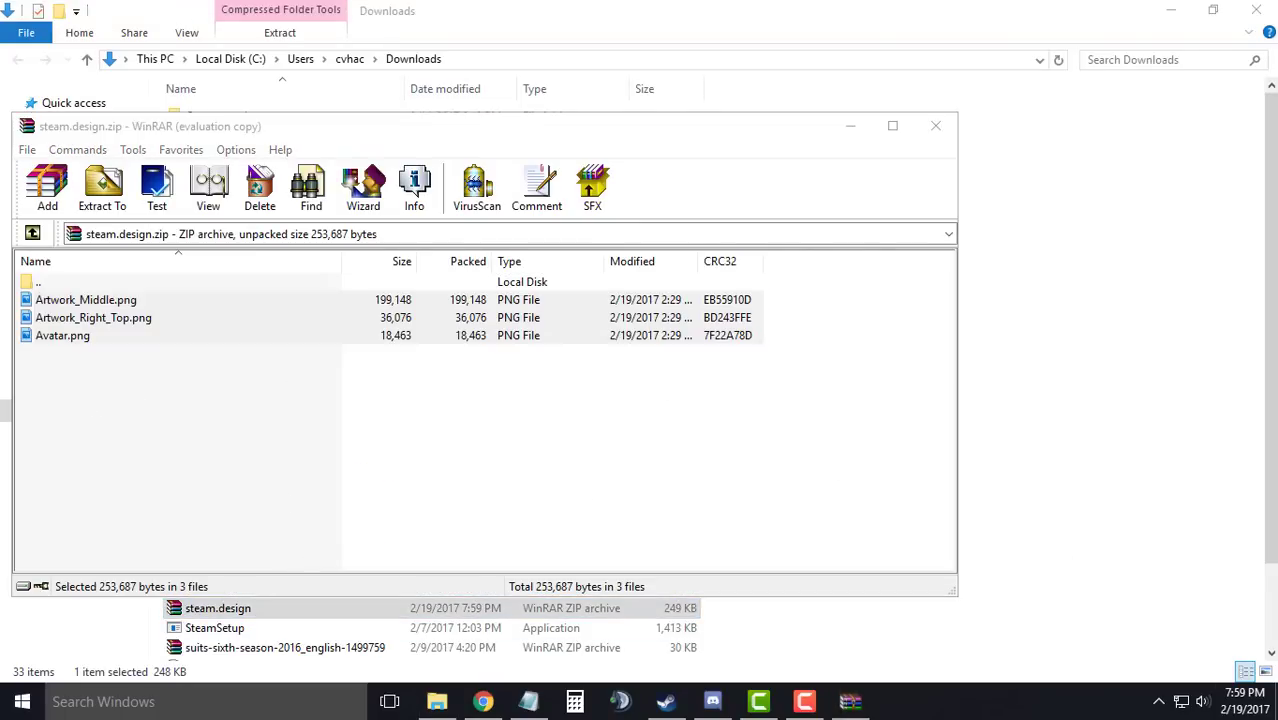
{"action": "left_click", "coordinate": [1153, 13]}
{"action": "left_click", "coordinate": [1153, 13]}
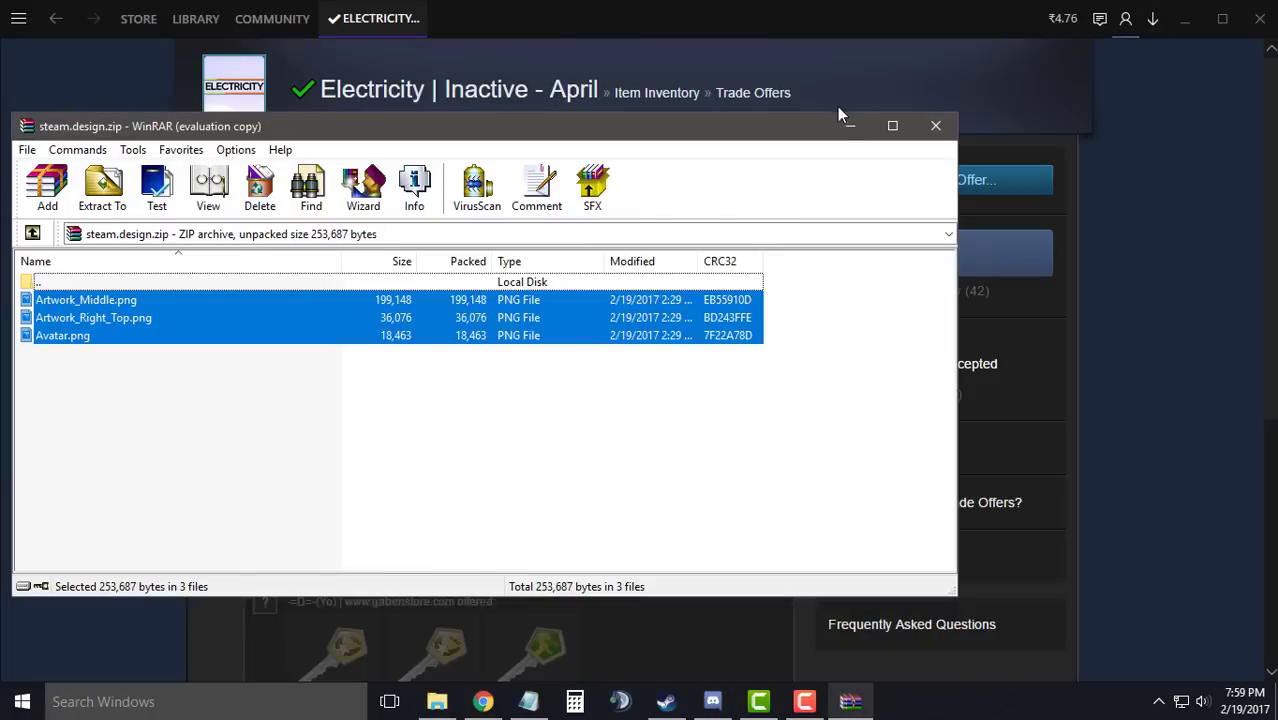
Clear the windows away and create New folder (3) on the desktop.
{"action": "left_click", "coordinate": [843, 118]}
{"action": "left_click", "coordinate": [1183, 20]}
{"action": "right_click", "coordinate": [573, 197]}
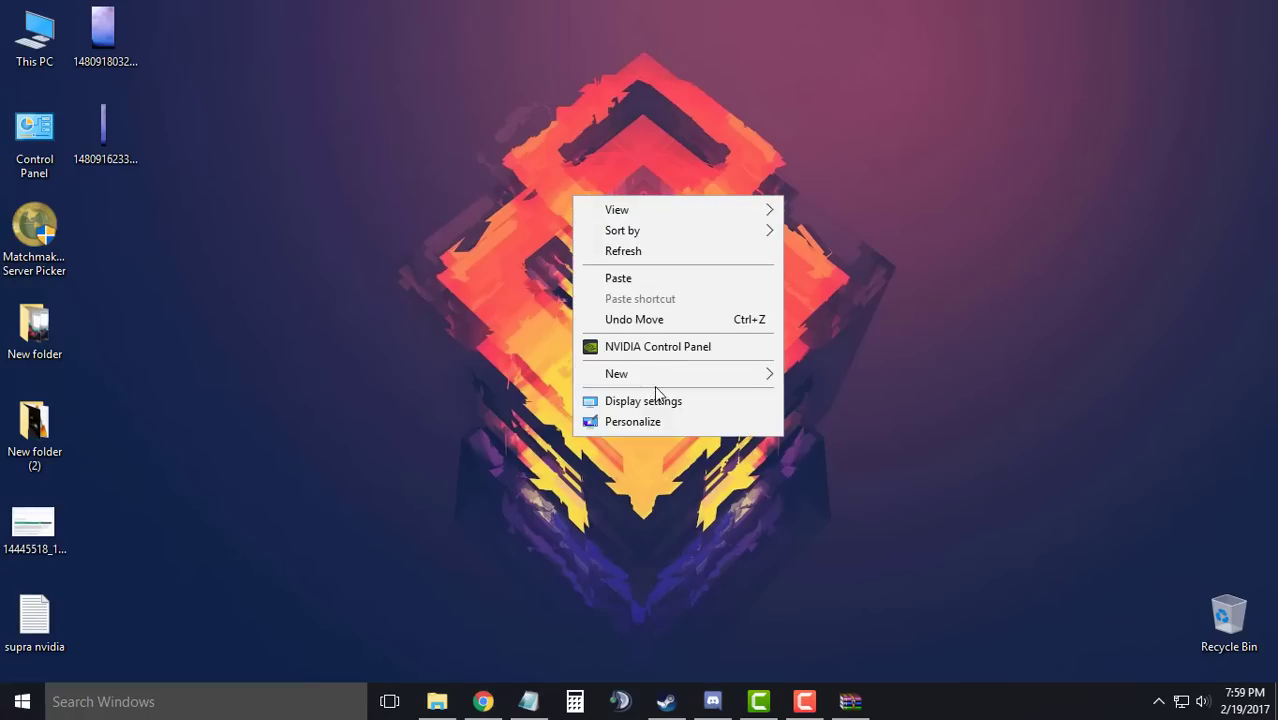
{"action": "mouse_move", "coordinate": [662, 380]}
{"action": "left_click", "coordinate": [832, 377]}
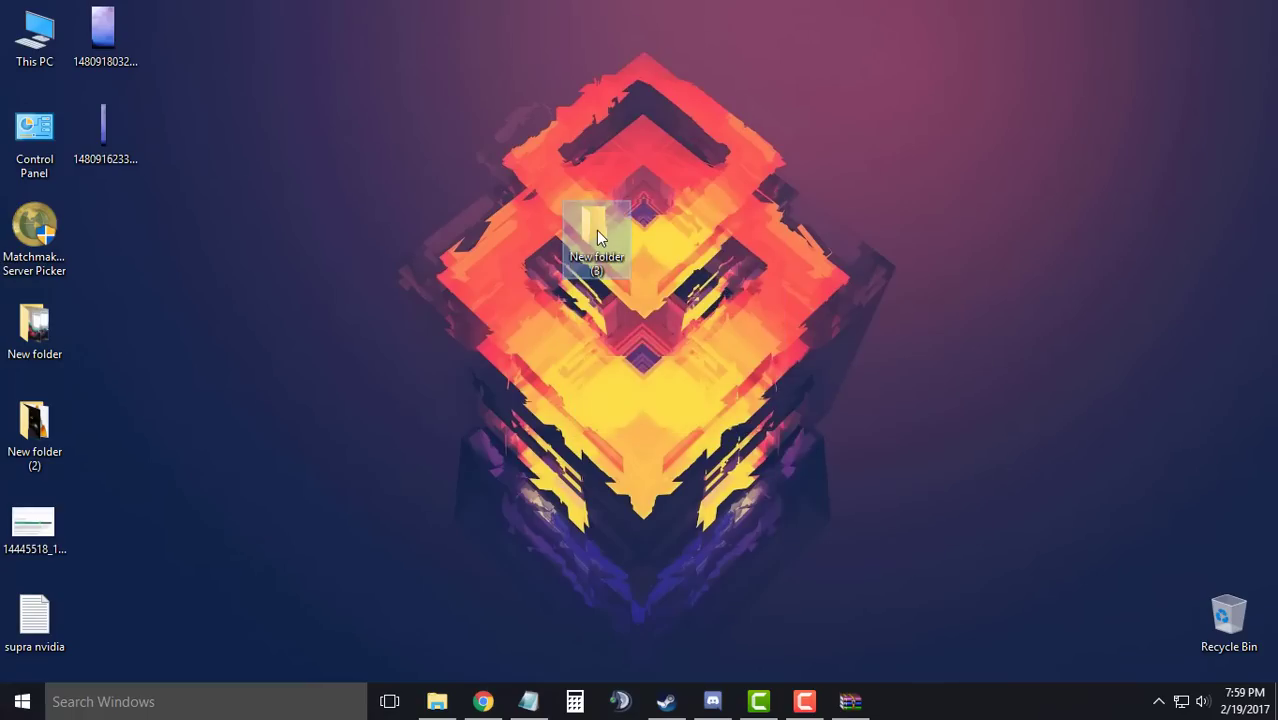
Paste Artwork_Middle, Artwork_Right_Top and Avatar into the folder and view them as large icons.
{"action": "double_click", "coordinate": [596, 230]}
{"action": "key", "text": "ctrl+v"}
{"action": "left_click", "coordinate": [478, 307]}
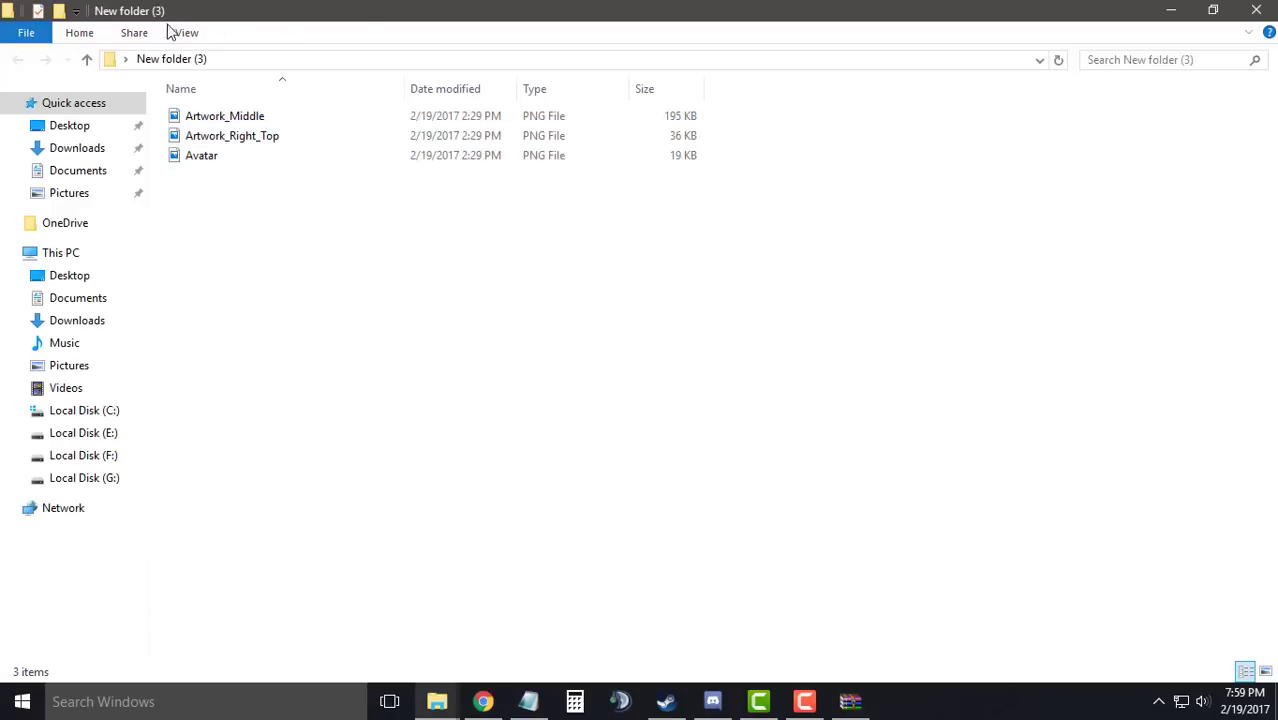
{"action": "left_click", "coordinate": [187, 32]}
{"action": "left_click", "coordinate": [300, 58]}
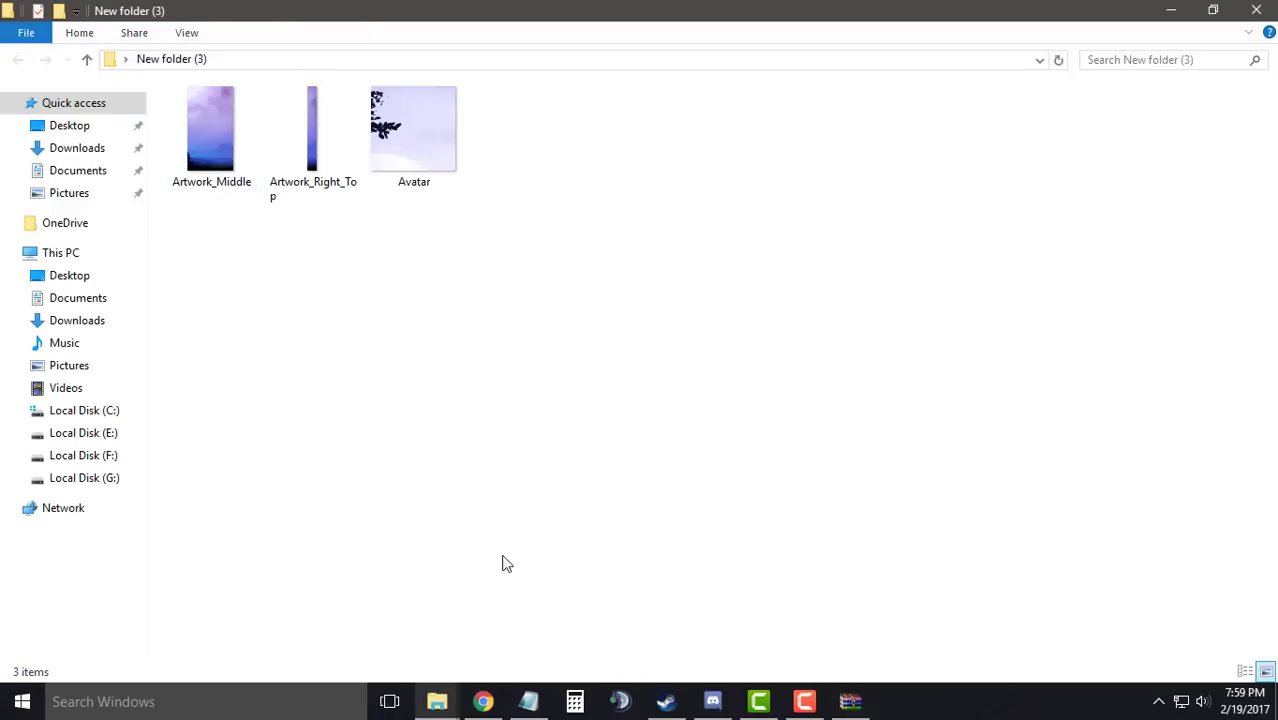
Load the Steam profile in Chrome, close the extra image tab, and scroll to the profile links.
{"action": "left_click", "coordinate": [483, 701]}
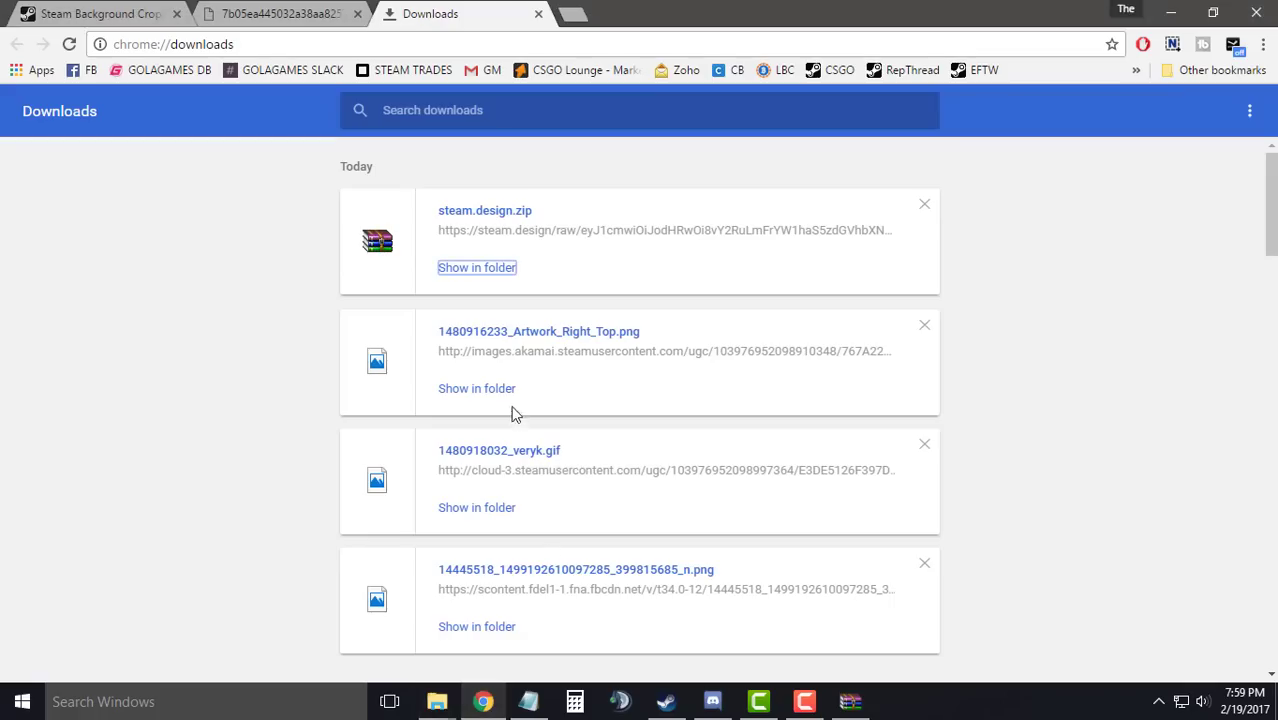
{"action": "left_click", "coordinate": [280, 13]}
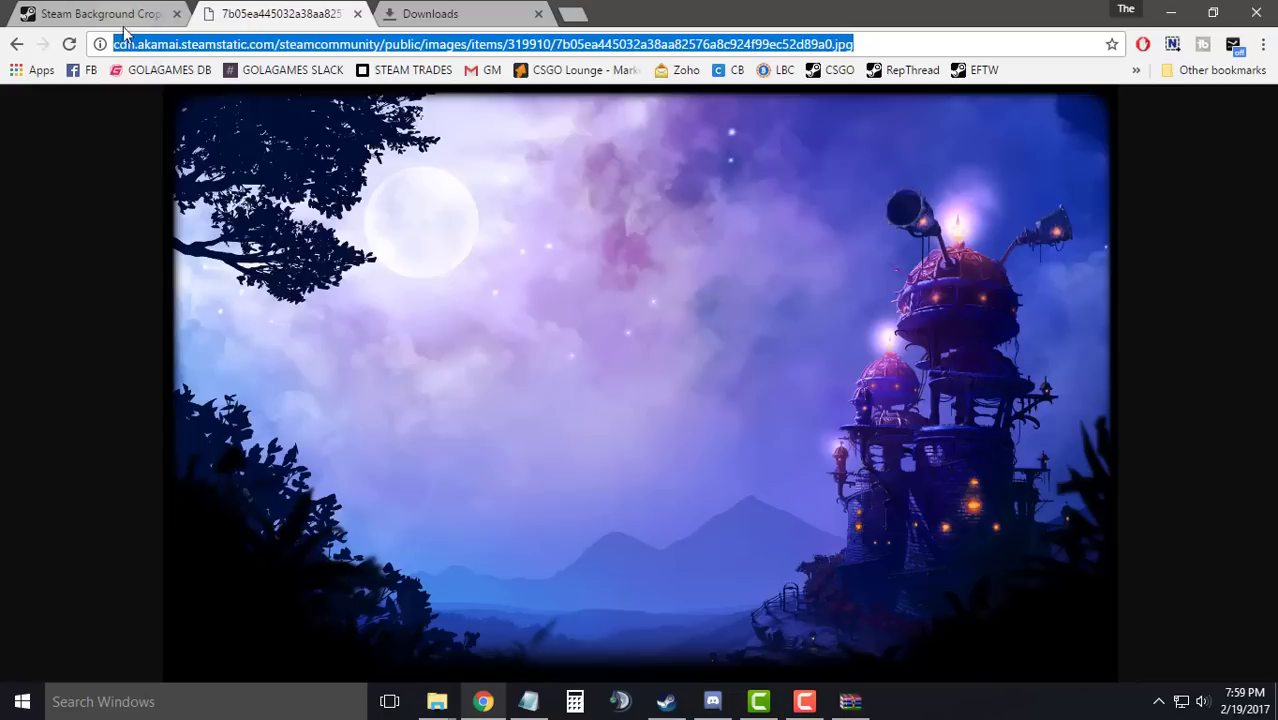
{"action": "left_click", "coordinate": [980, 72]}
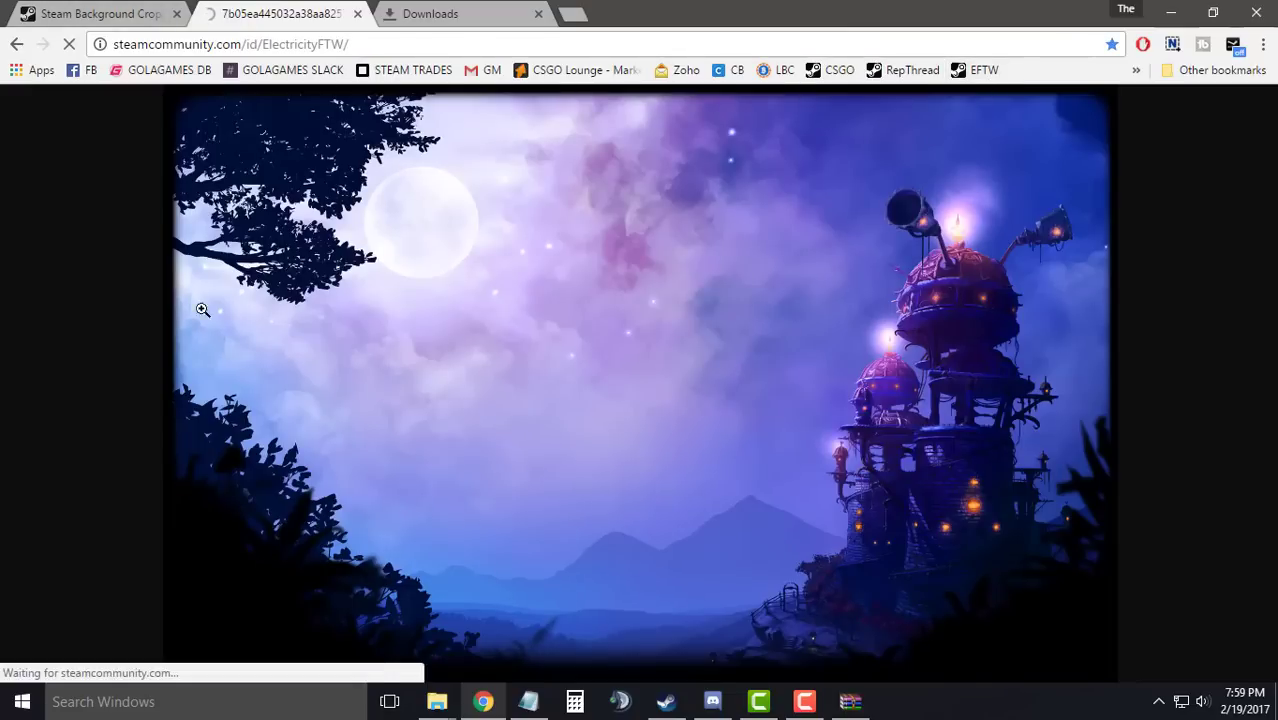
{"action": "left_click", "coordinate": [462, 9]}
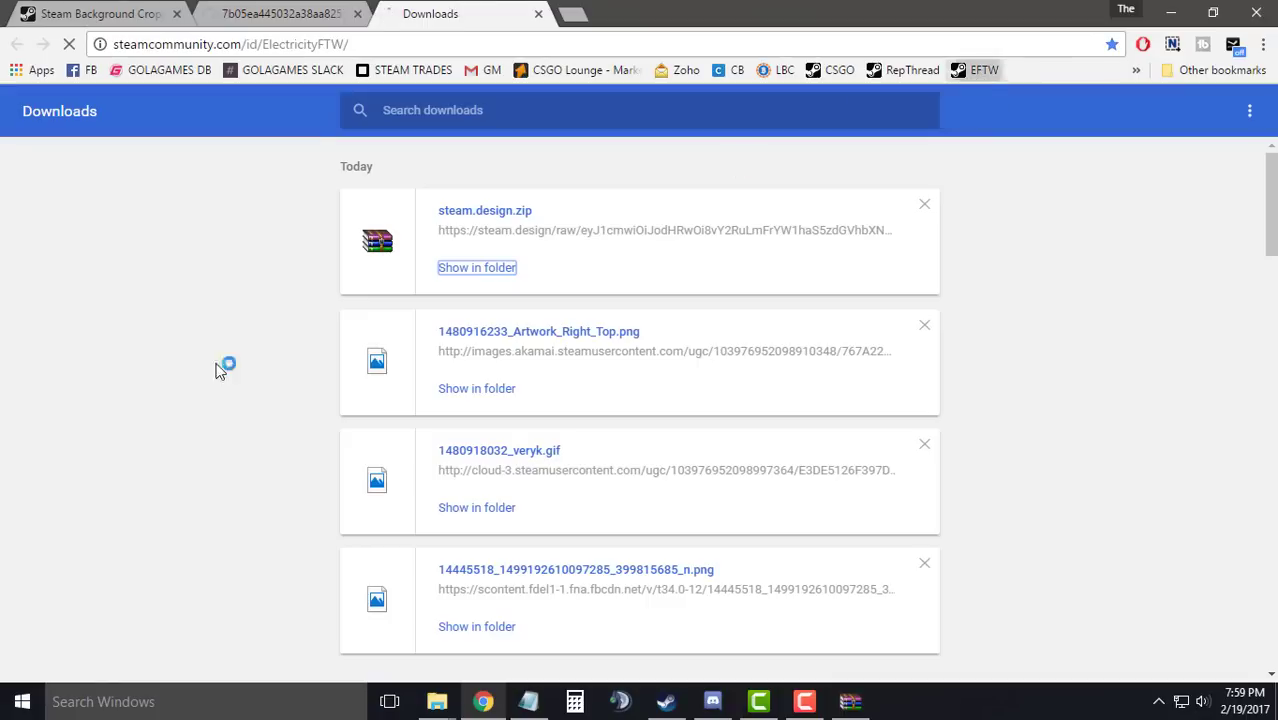
{"action": "left_click", "coordinate": [358, 15]}
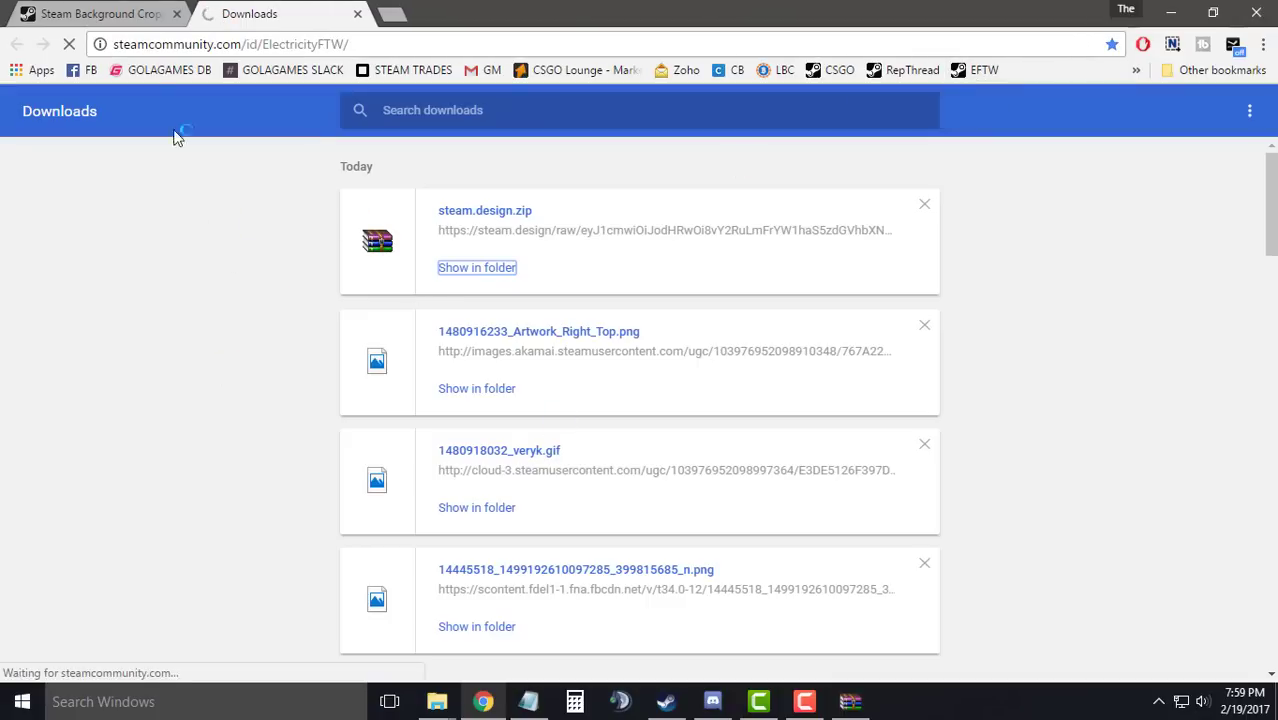
{"action": "left_click", "coordinate": [120, 10]}
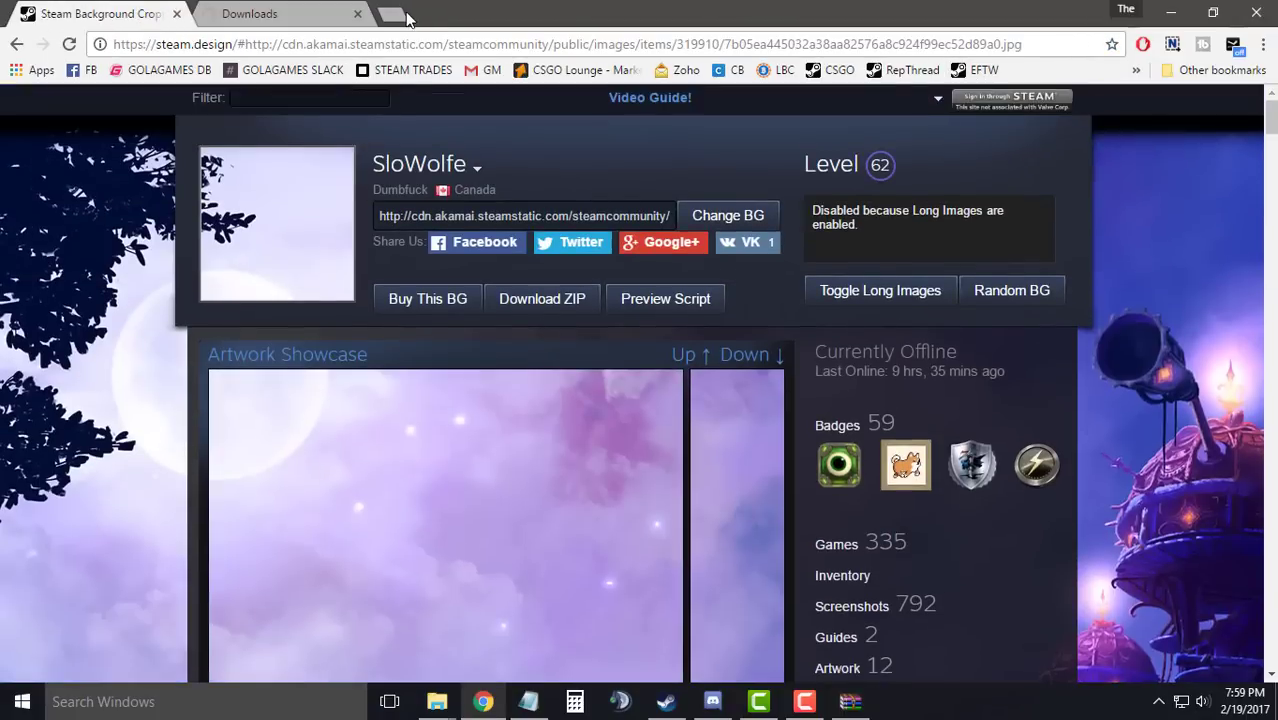
{"action": "left_click", "coordinate": [398, 20]}
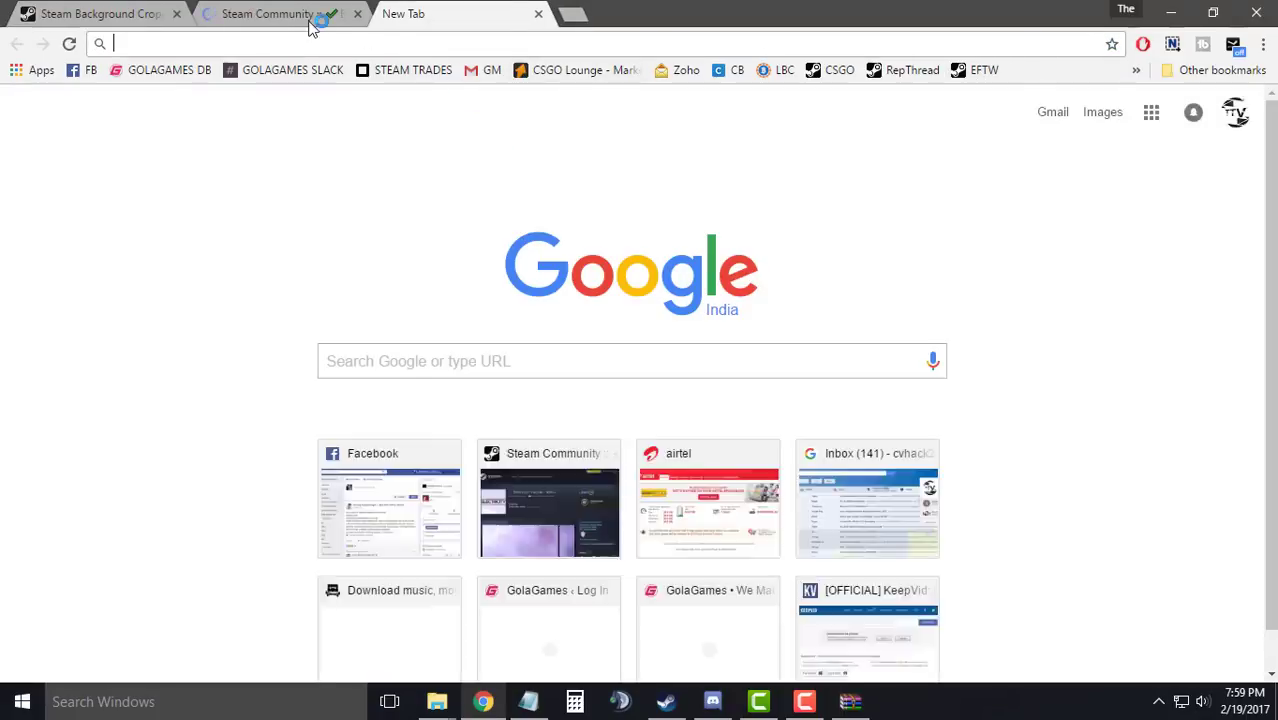
{"action": "left_click", "coordinate": [530, 15]}
{"action": "scroll", "coordinate": [613, 384], "scroll_direction": "down", "scroll_amount": 3}
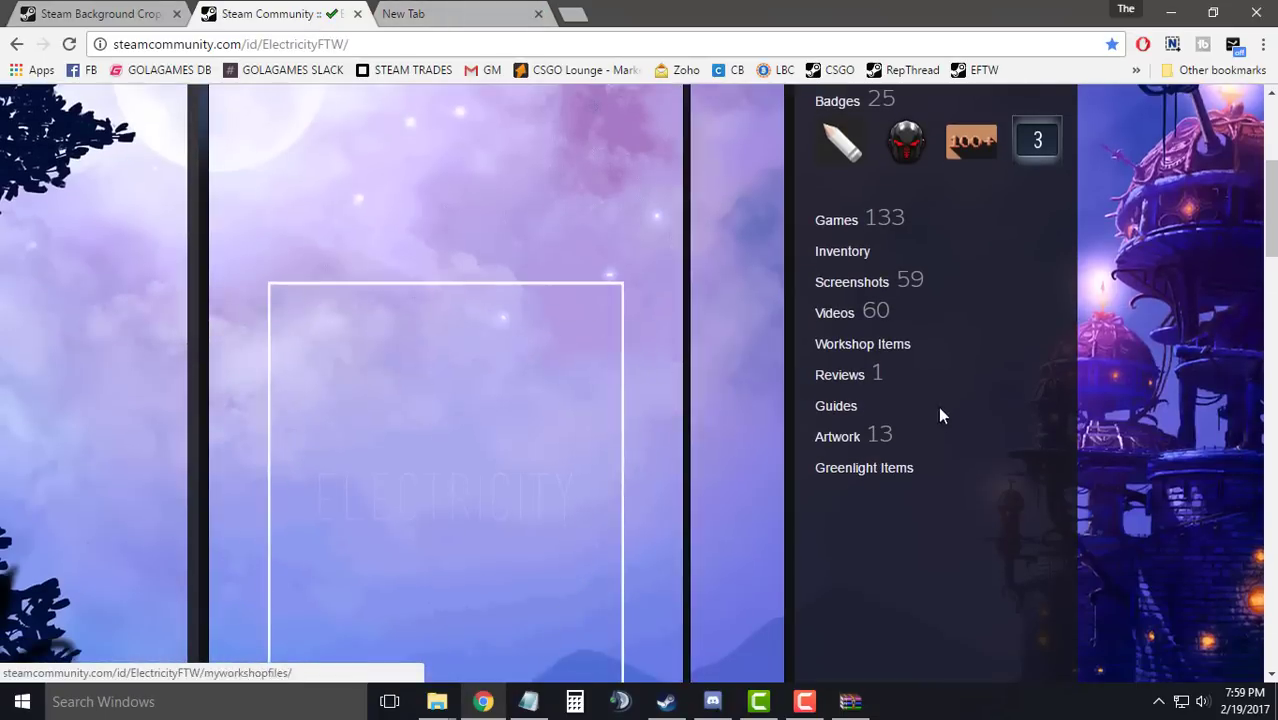
Start a Not Game Specific artwork upload titled 'middletest'.
{"action": "left_click", "coordinate": [830, 571]}
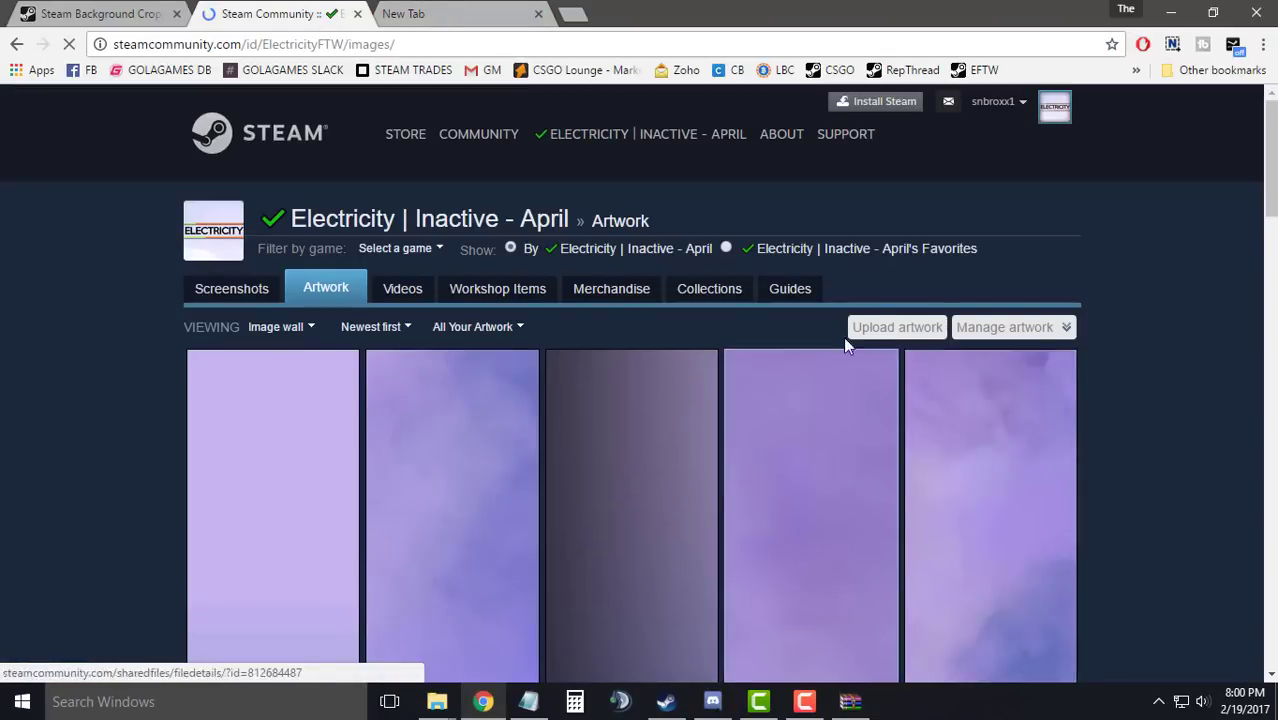
{"action": "left_click", "coordinate": [879, 328]}
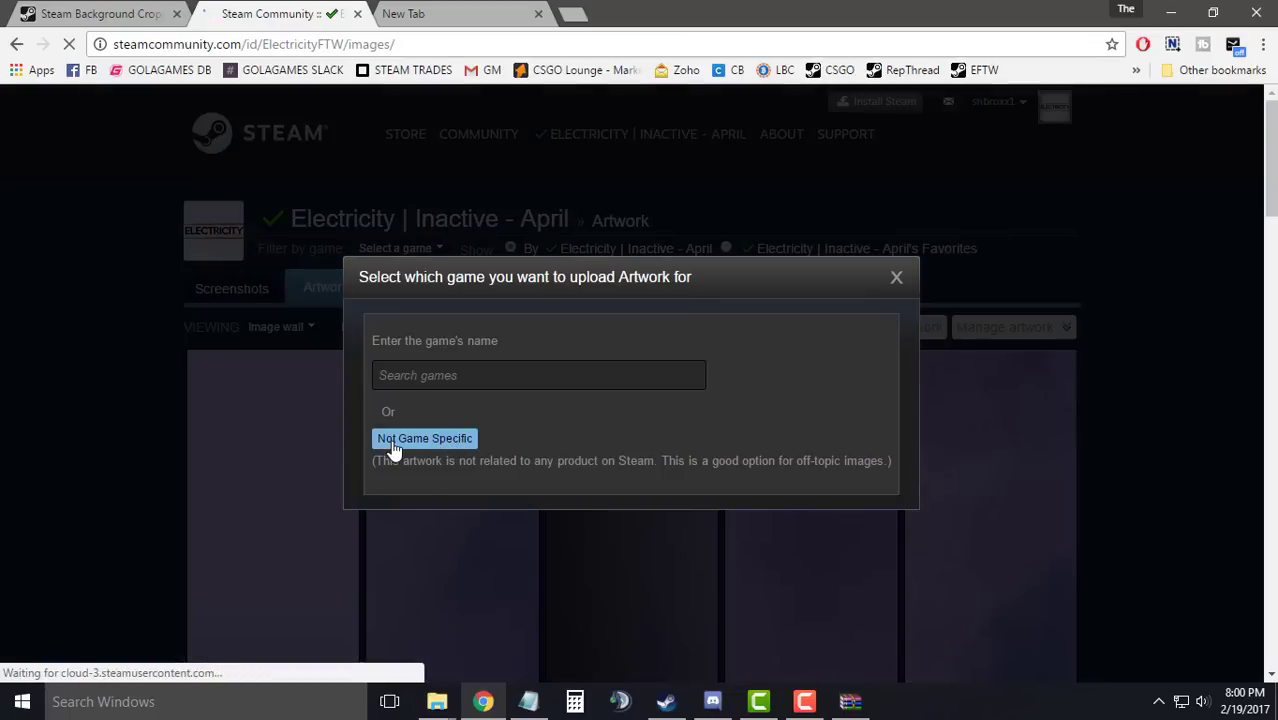
{"action": "left_click", "coordinate": [394, 445]}
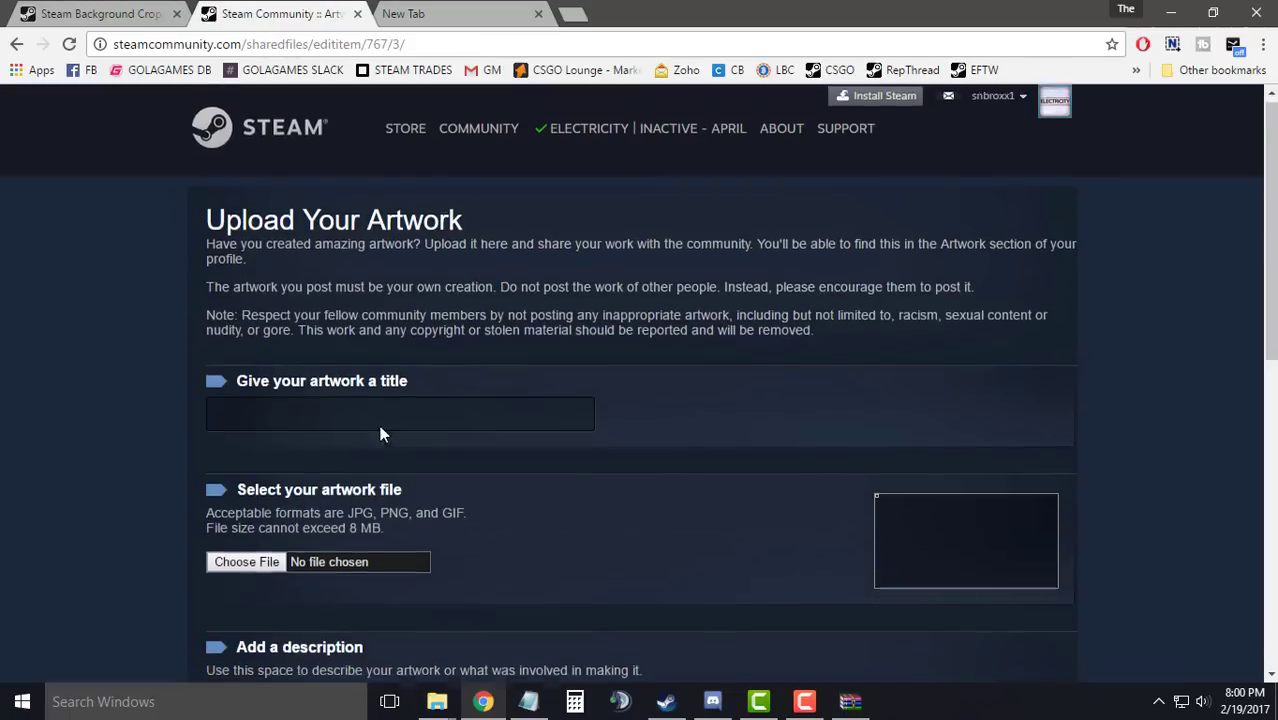
{"action": "scroll", "coordinate": [380, 434], "scroll_direction": "down", "scroll_amount": 1}
{"action": "left_click", "coordinate": [385, 323]}
{"action": "type", "text": "middletest"}
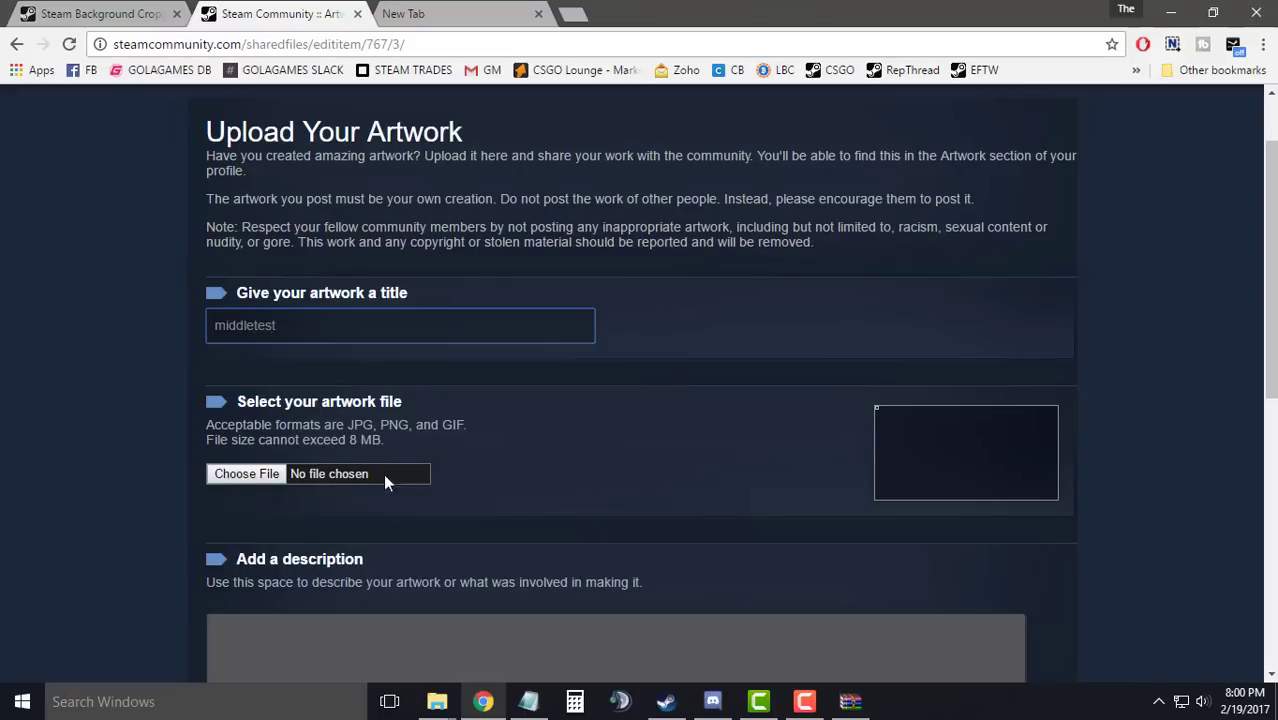
{"action": "scroll", "coordinate": [383, 473], "scroll_direction": "down", "scroll_amount": 3}
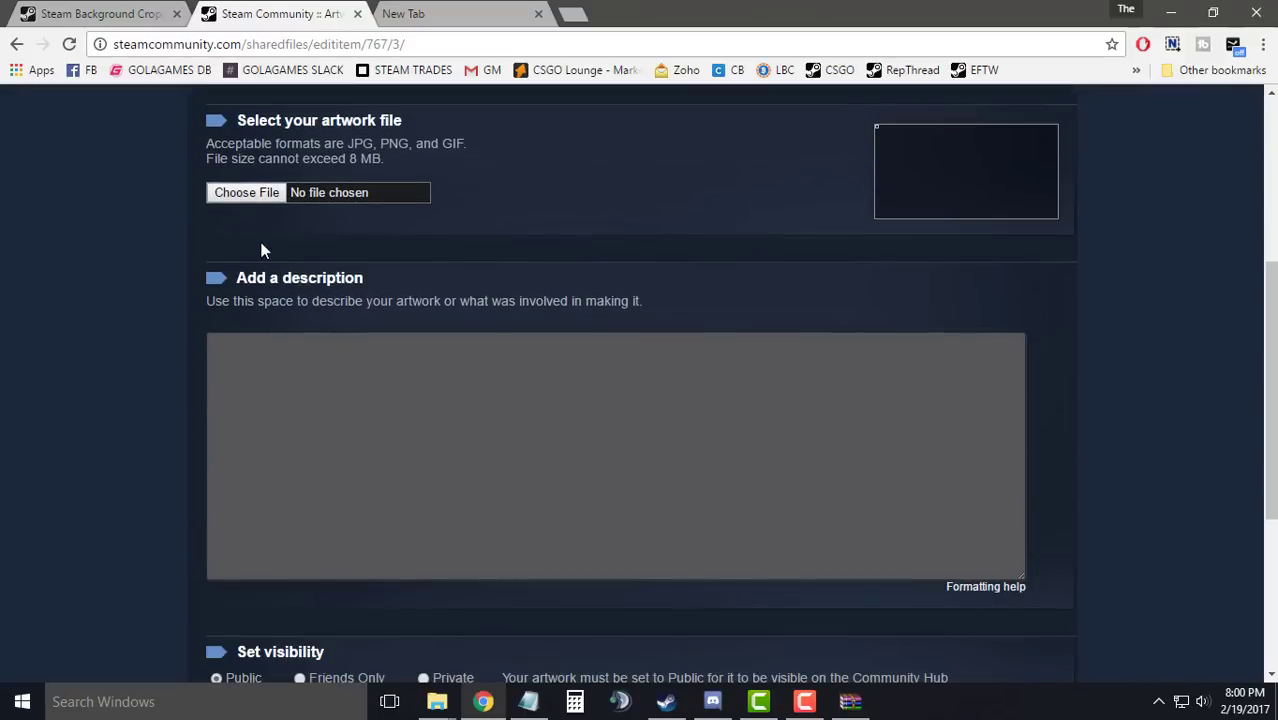
Attach Artwork_Middle.png from New folder (3) on the Desktop as the upload image.
{"action": "left_click", "coordinate": [257, 195]}
{"action": "left_click", "coordinate": [120, 131]}
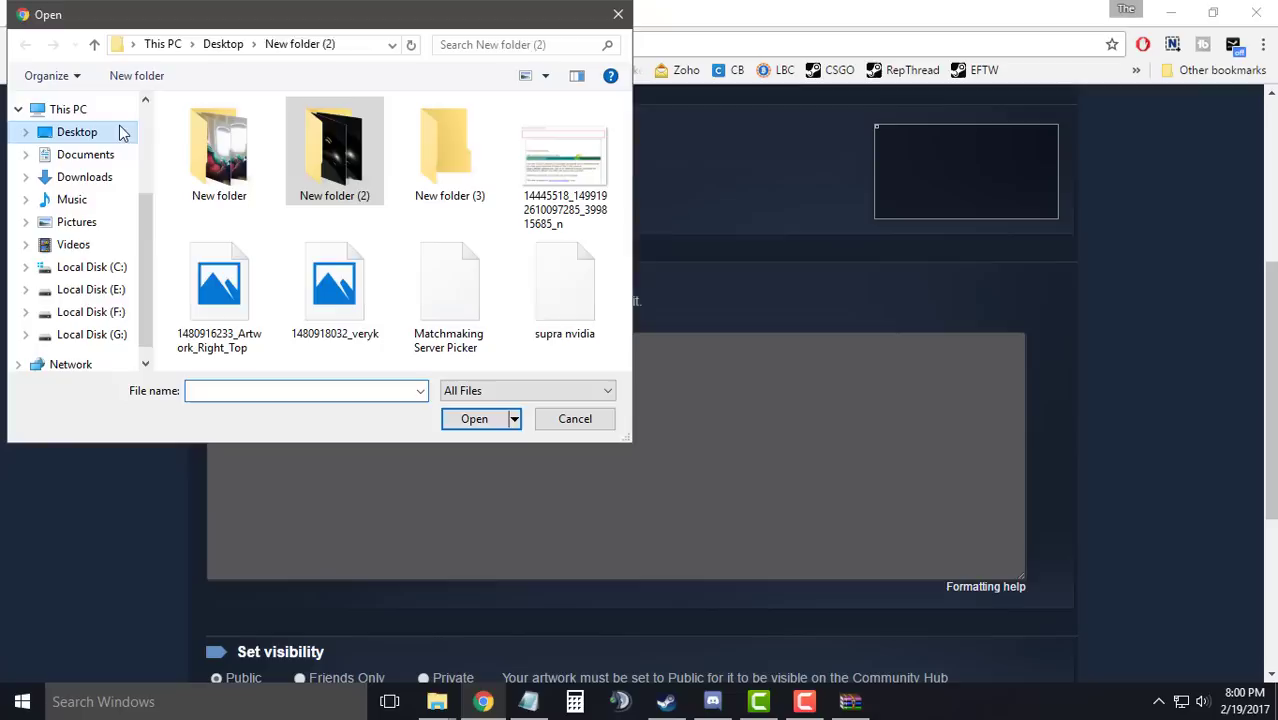
{"action": "double_click", "coordinate": [441, 181]}
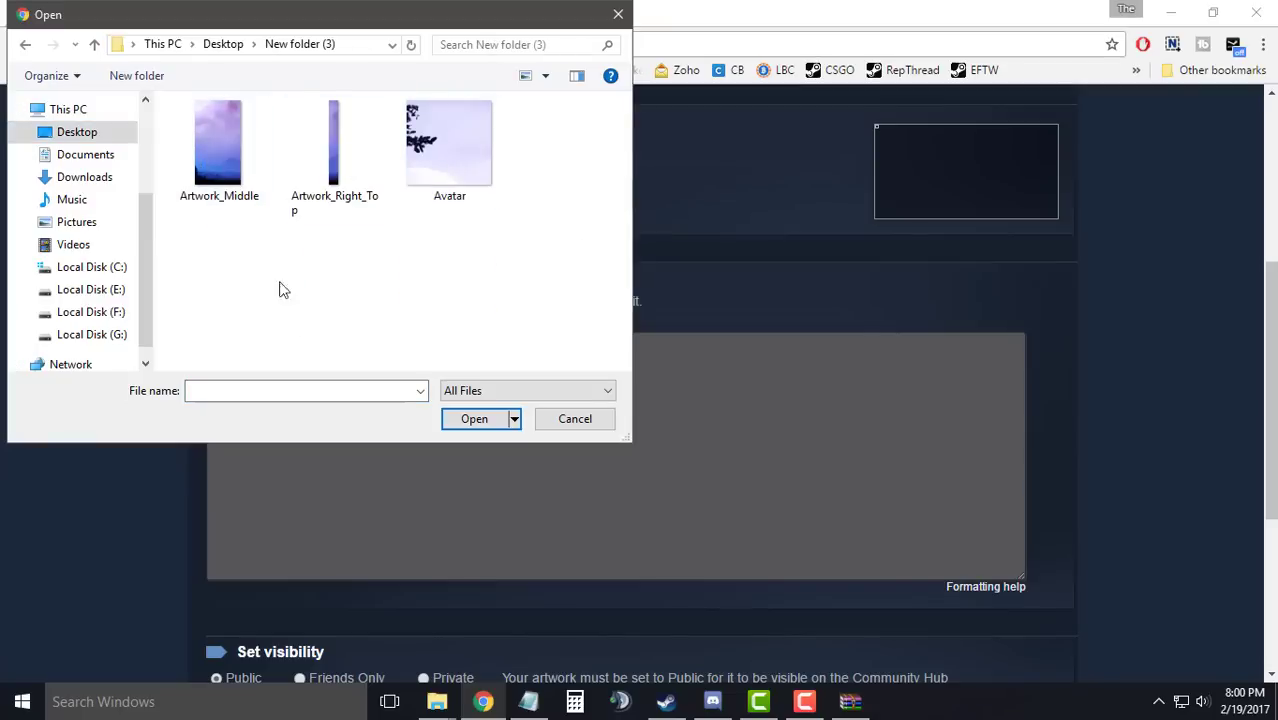
{"action": "left_click", "coordinate": [221, 172]}
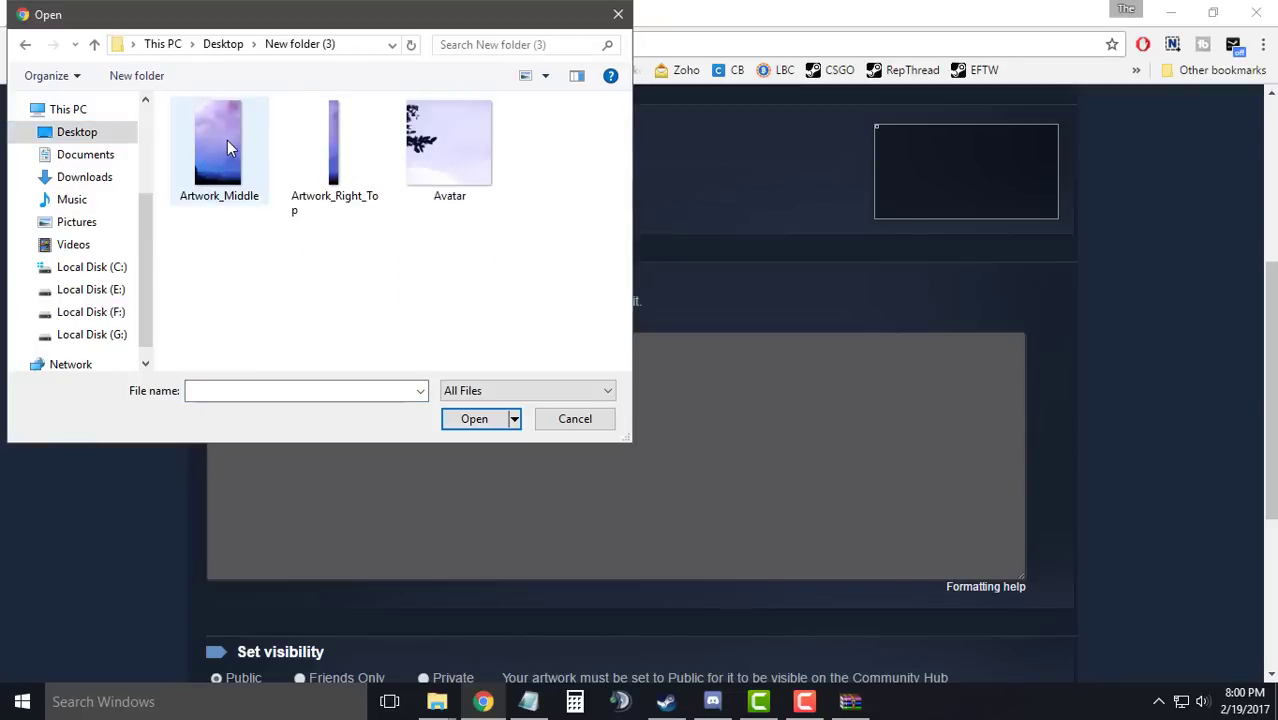
{"action": "left_click", "coordinate": [474, 419]}
{"action": "scroll", "coordinate": [368, 505], "scroll_direction": "down", "scroll_amount": 3}
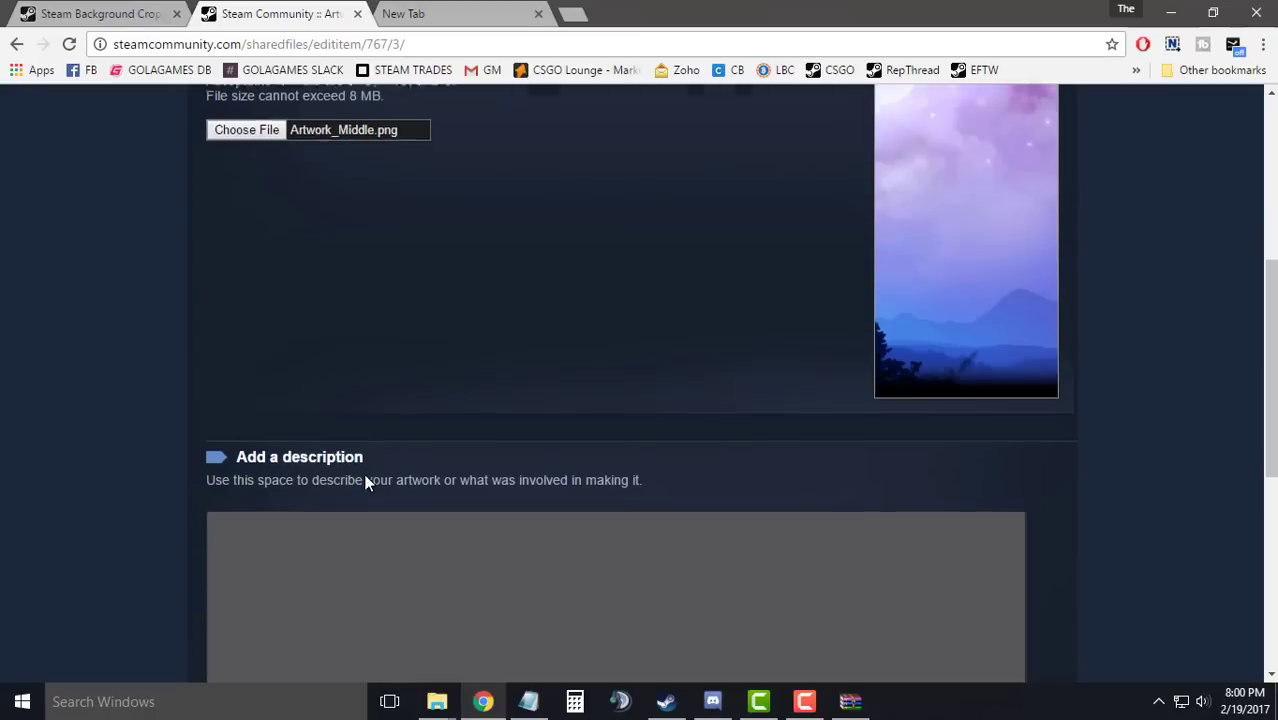
{"action": "scroll", "coordinate": [414, 429], "scroll_direction": "up", "scroll_amount": 5}
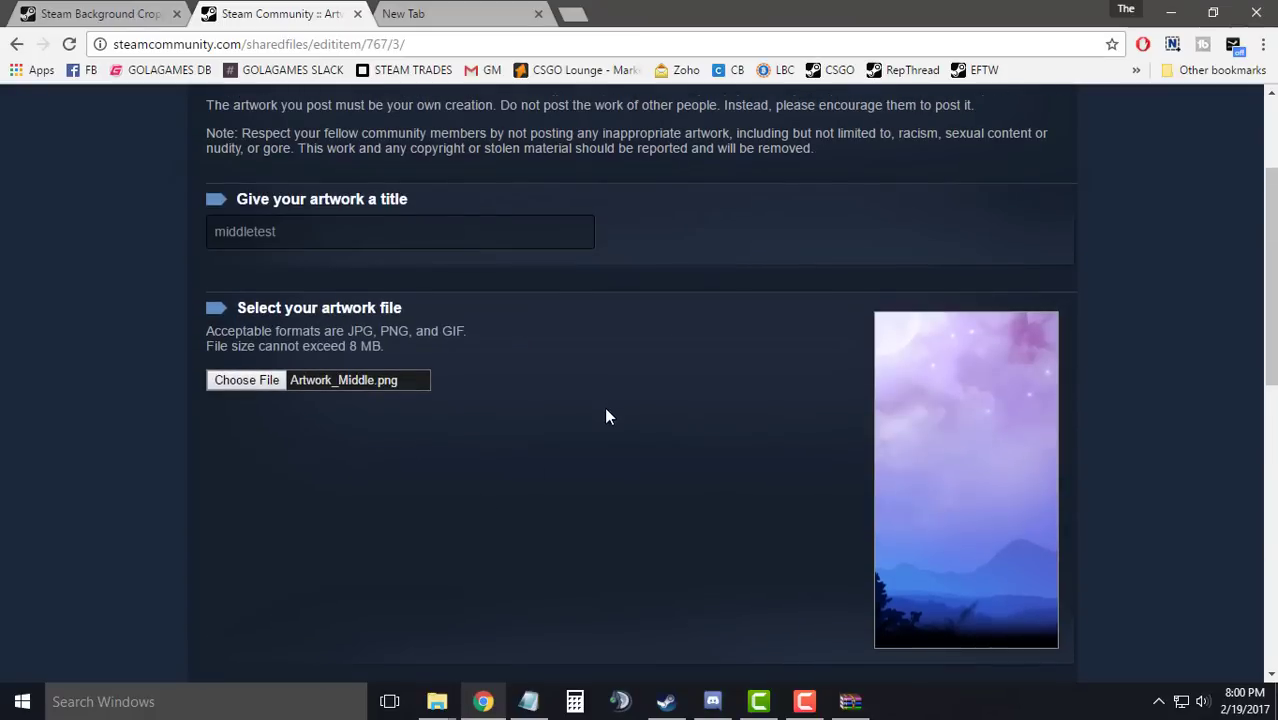
{"action": "scroll", "coordinate": [632, 336], "scroll_direction": "up", "scroll_amount": 3}
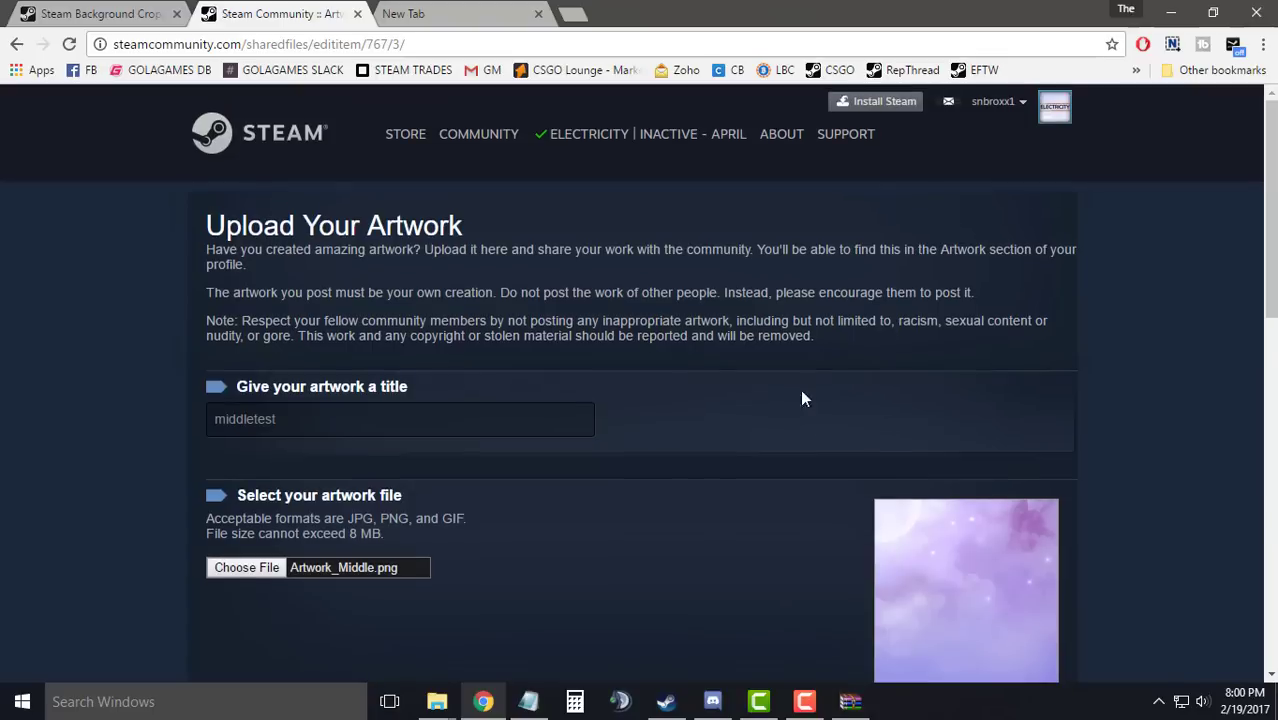
{"action": "left_click_drag", "start_coordinate": [186, 224], "coordinate": [548, 222]}
Open the page's developer tools on the Console tab.
{"action": "left_click", "coordinate": [560, 224]}
{"action": "right_click", "coordinate": [1100, 294]}
{"action": "left_click", "coordinate": [1010, 526]}
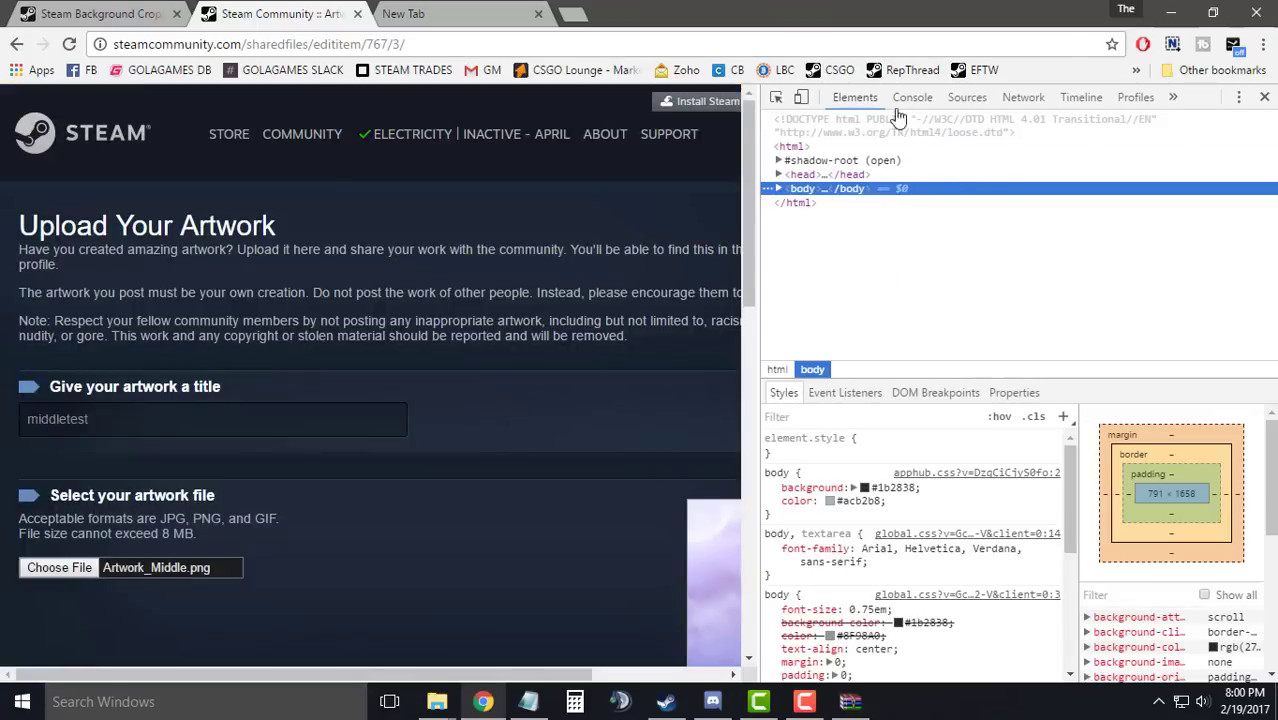
{"action": "left_click", "coordinate": [912, 97]}
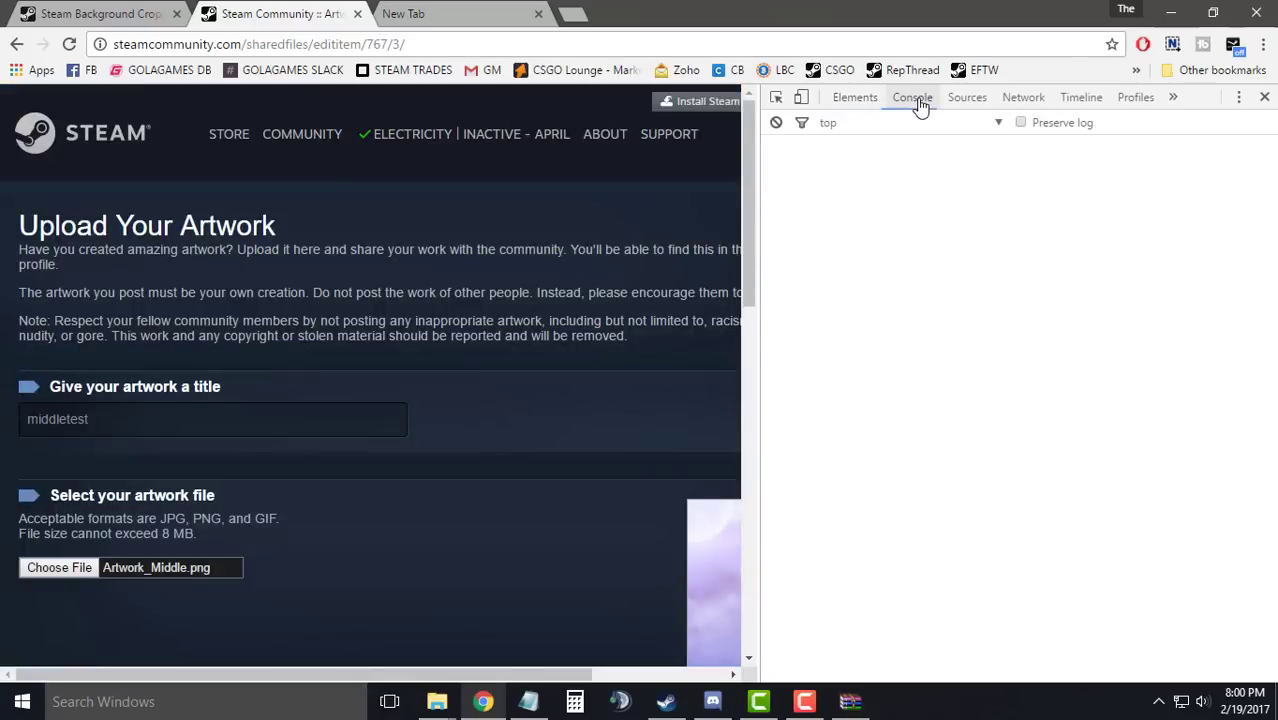
Copy the Notepad script into the console to set image width 1000 and height 1.
{"action": "left_click", "coordinate": [528, 701]}
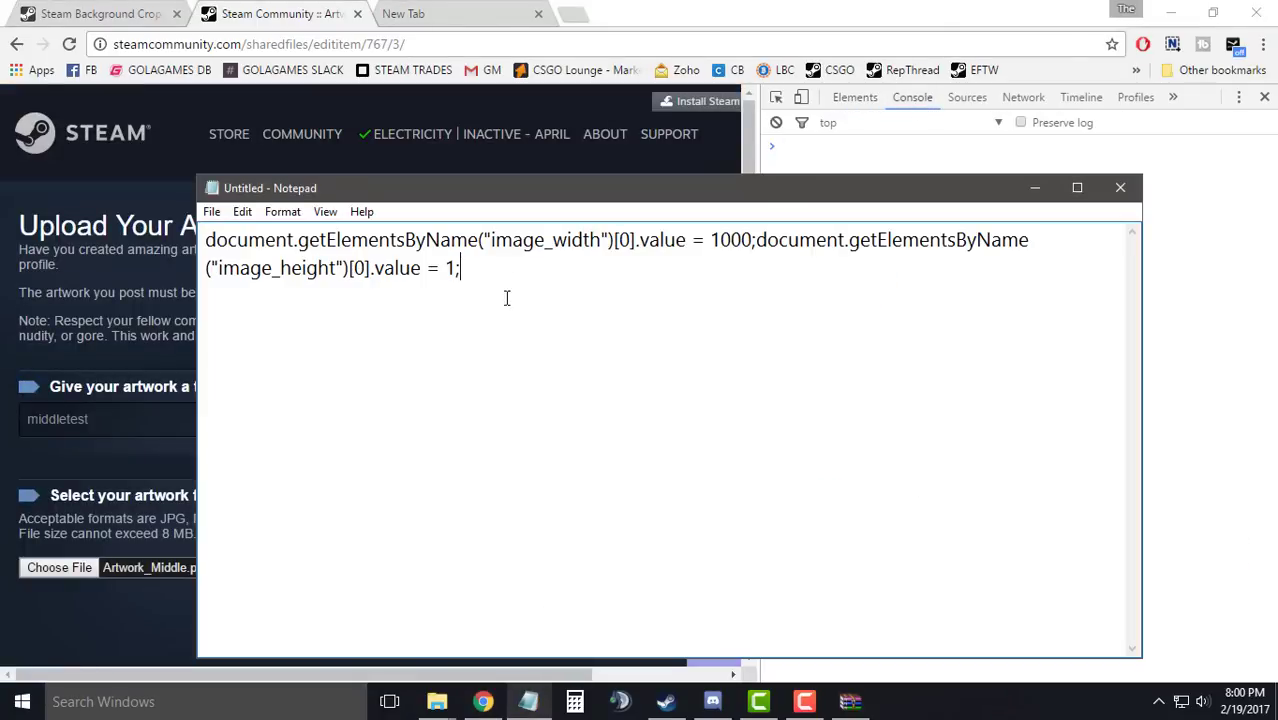
{"action": "left_click_drag", "start_coordinate": [516, 281], "coordinate": [210, 243]}
{"action": "left_click_drag", "start_coordinate": [548, 275], "coordinate": [205, 240]}
{"action": "right_click", "coordinate": [228, 240]}
{"action": "left_click", "coordinate": [260, 297]}
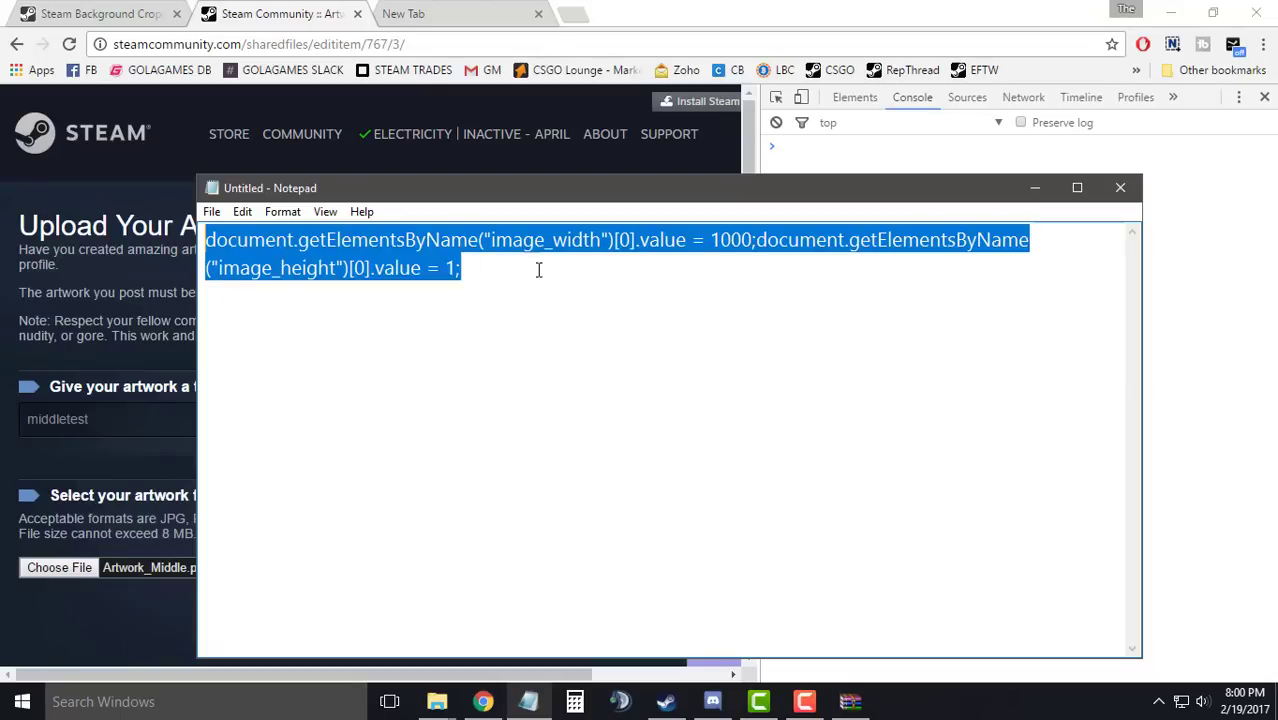
{"action": "left_click", "coordinate": [862, 166]}
{"action": "right_click", "coordinate": [836, 154]}
{"action": "left_click", "coordinate": [876, 223]}
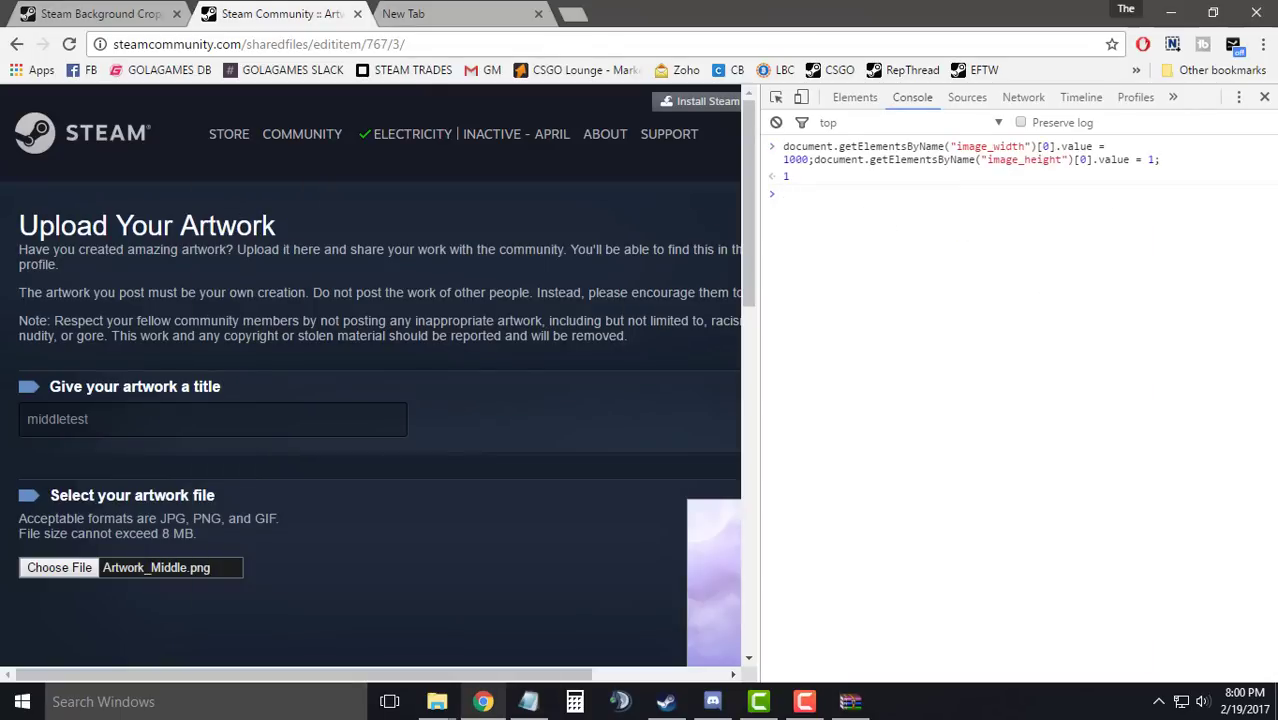
Close DevTools, certify the artwork as your own, and submit the middletest upload.
{"action": "left_click", "coordinate": [1265, 98]}
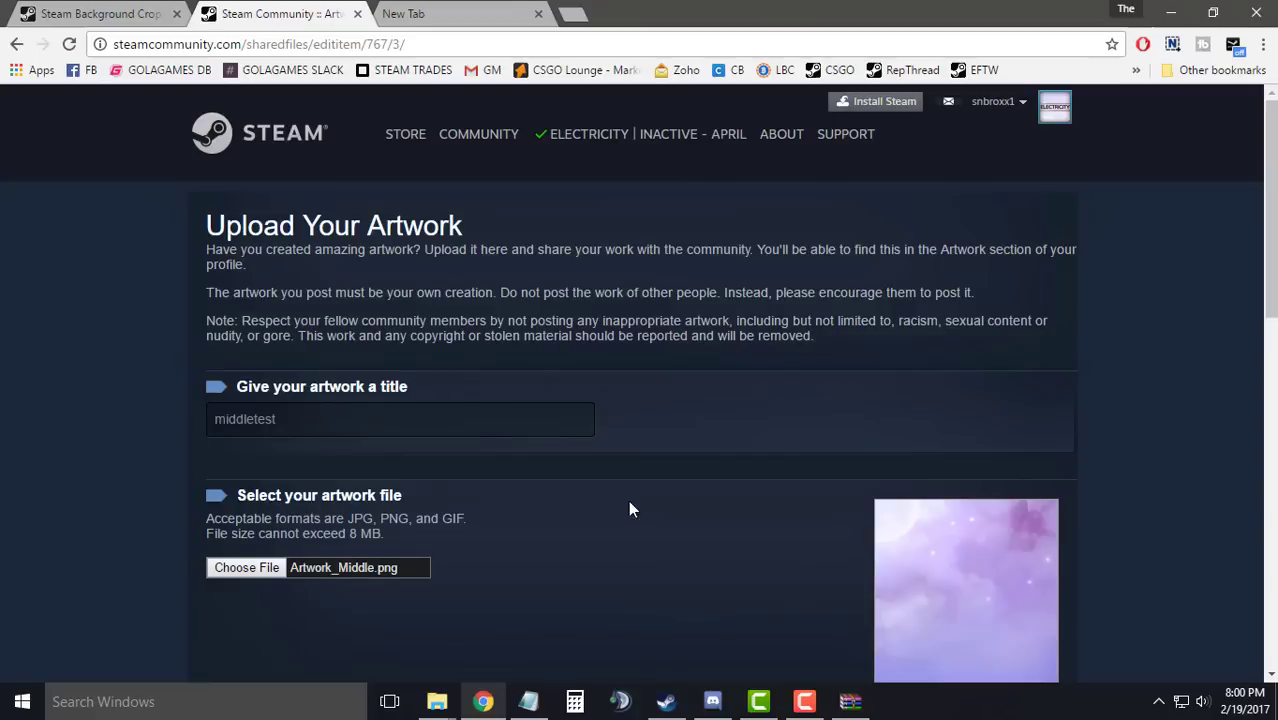
{"action": "scroll", "coordinate": [628, 500], "scroll_direction": "down", "scroll_amount": 8}
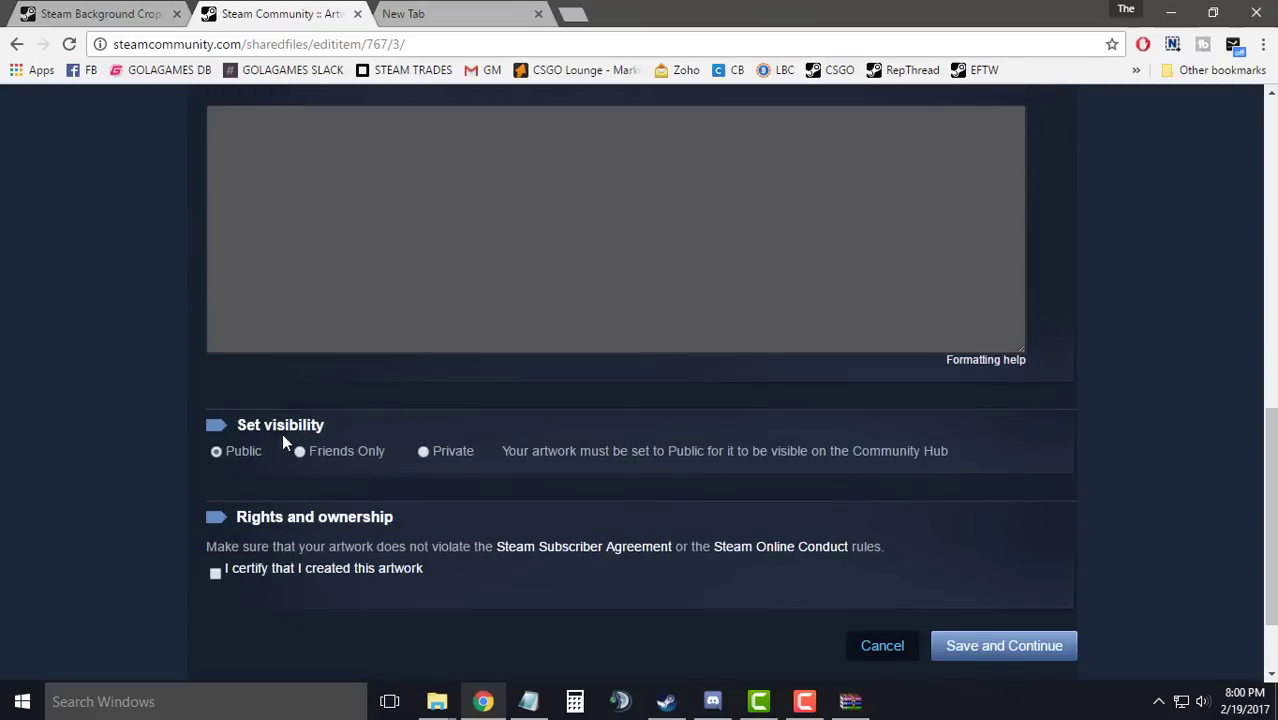
{"action": "scroll", "coordinate": [260, 450], "scroll_direction": "down", "scroll_amount": 2}
{"action": "left_click", "coordinate": [215, 462]}
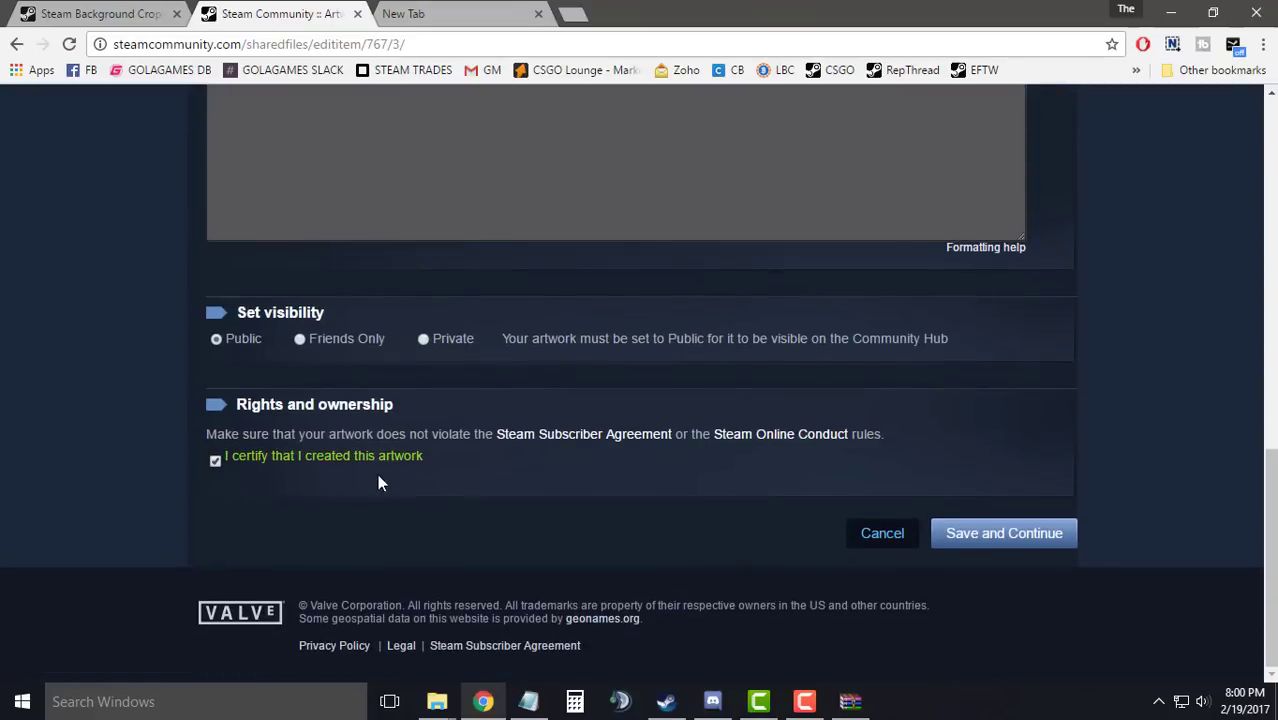
{"action": "left_click", "coordinate": [972, 545]}
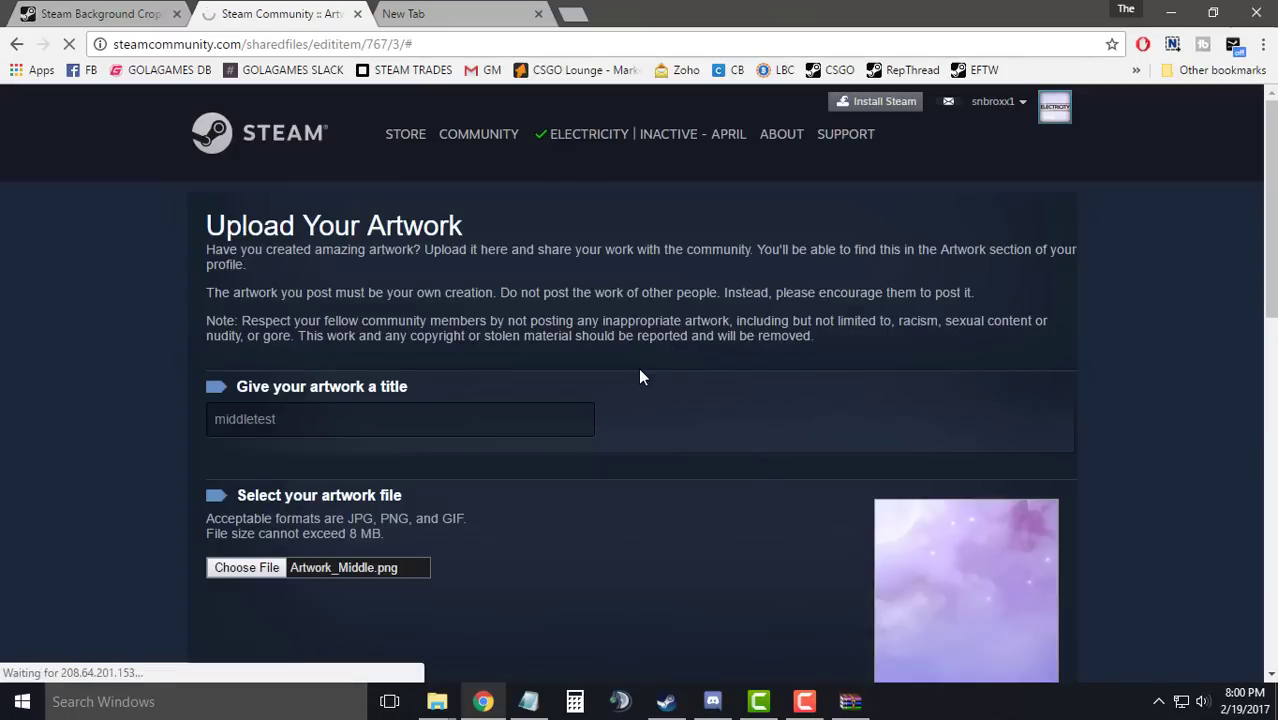
Return to the profile tab and open its Artwork list.
{"action": "key", "text": "ctrl+Tab"}
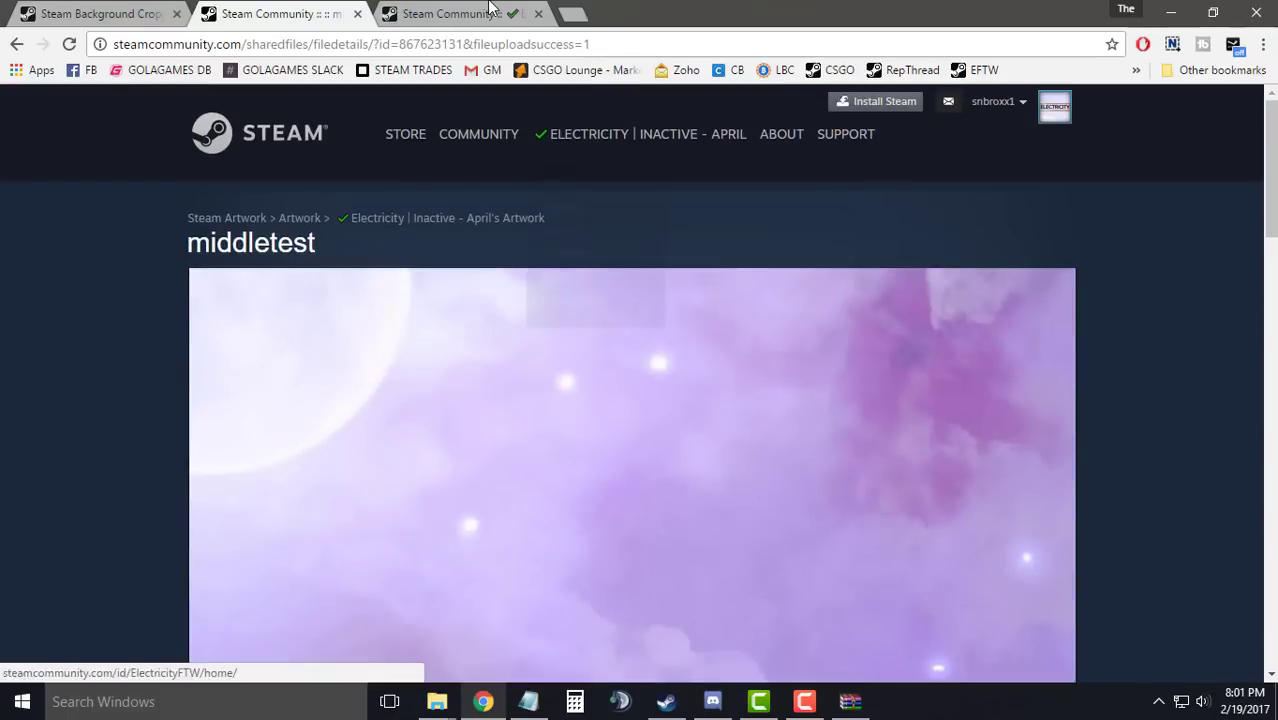
{"action": "left_click", "coordinate": [455, 13]}
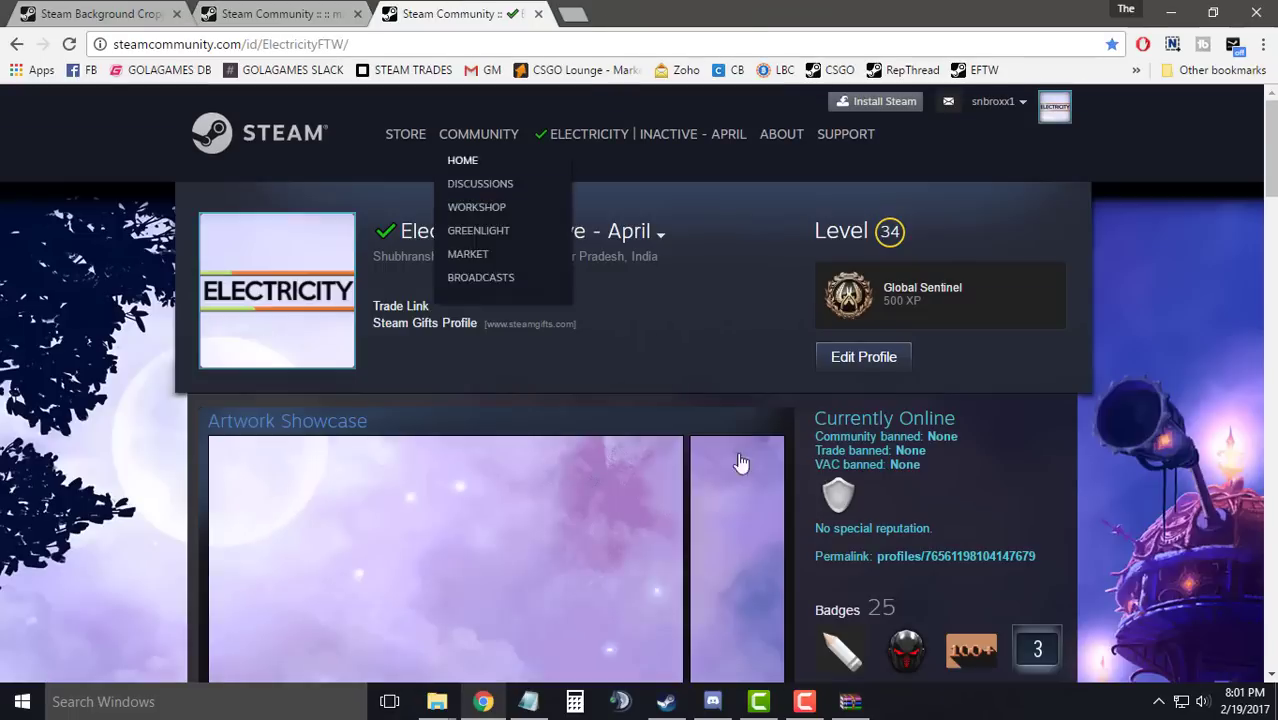
{"action": "scroll", "coordinate": [852, 395], "scroll_direction": "down", "scroll_amount": 5}
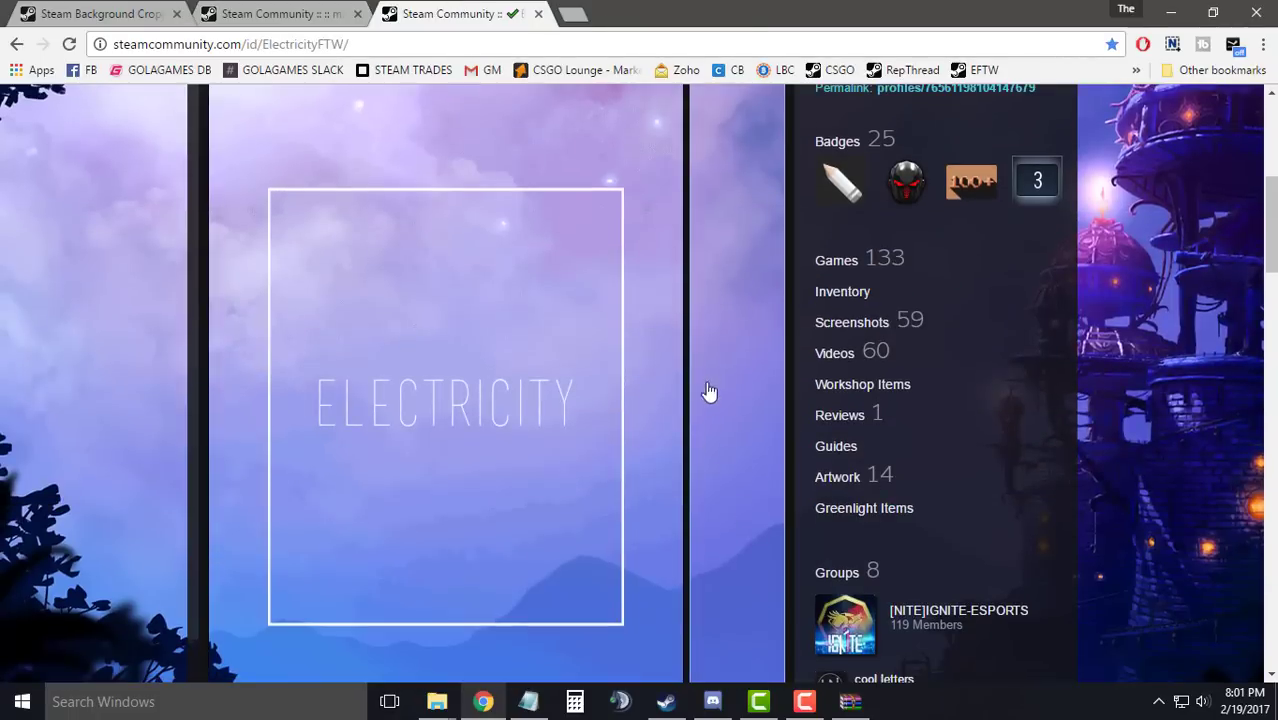
{"action": "scroll", "coordinate": [708, 394], "scroll_direction": "up", "scroll_amount": 5}
{"action": "scroll", "coordinate": [713, 394], "scroll_direction": "down", "scroll_amount": 5}
{"action": "left_click", "coordinate": [838, 478]}
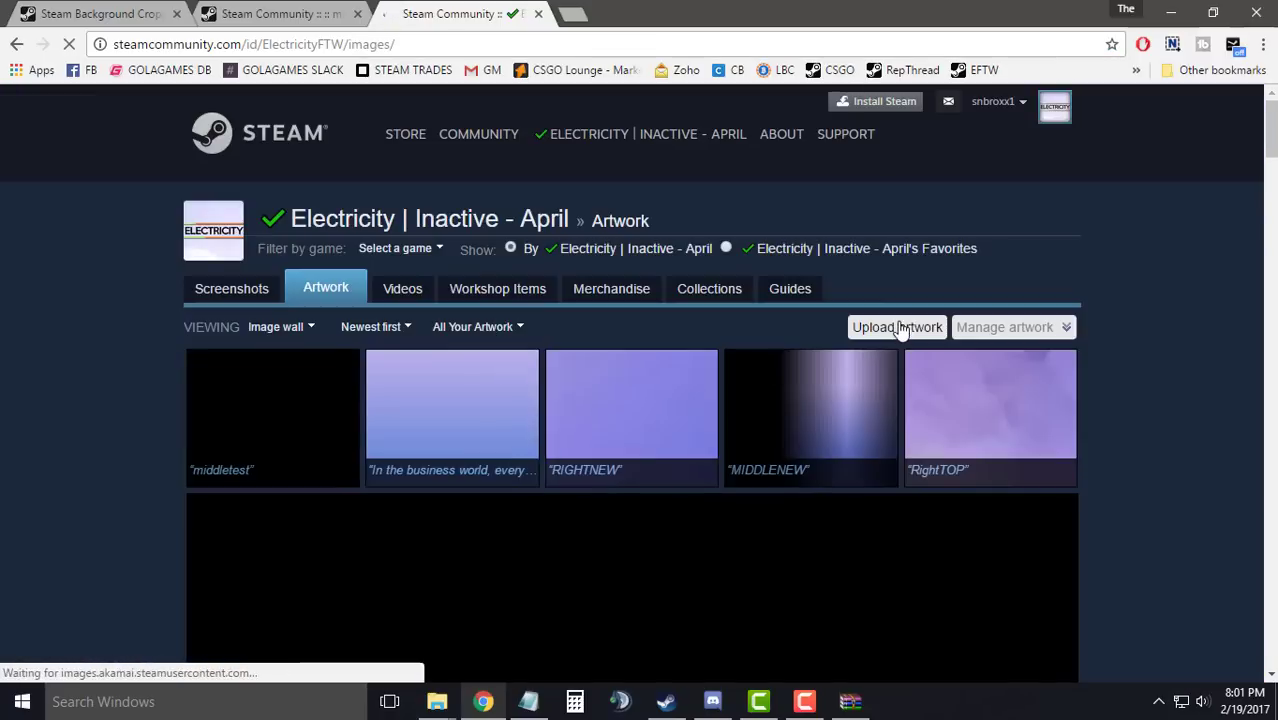
Start a Not Game Specific upload with Artwork_Right_Top.png attached and title 'Righttest'.
{"action": "left_click", "coordinate": [897, 327]}
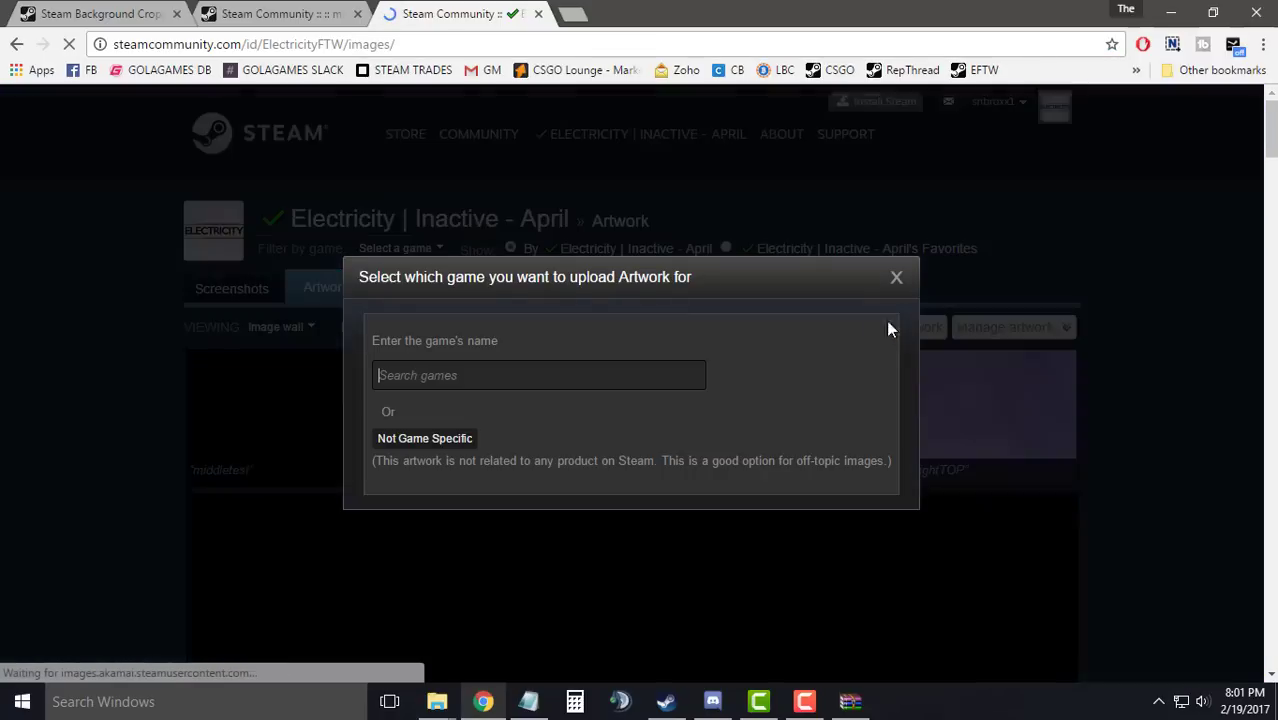
{"action": "left_click", "coordinate": [424, 438]}
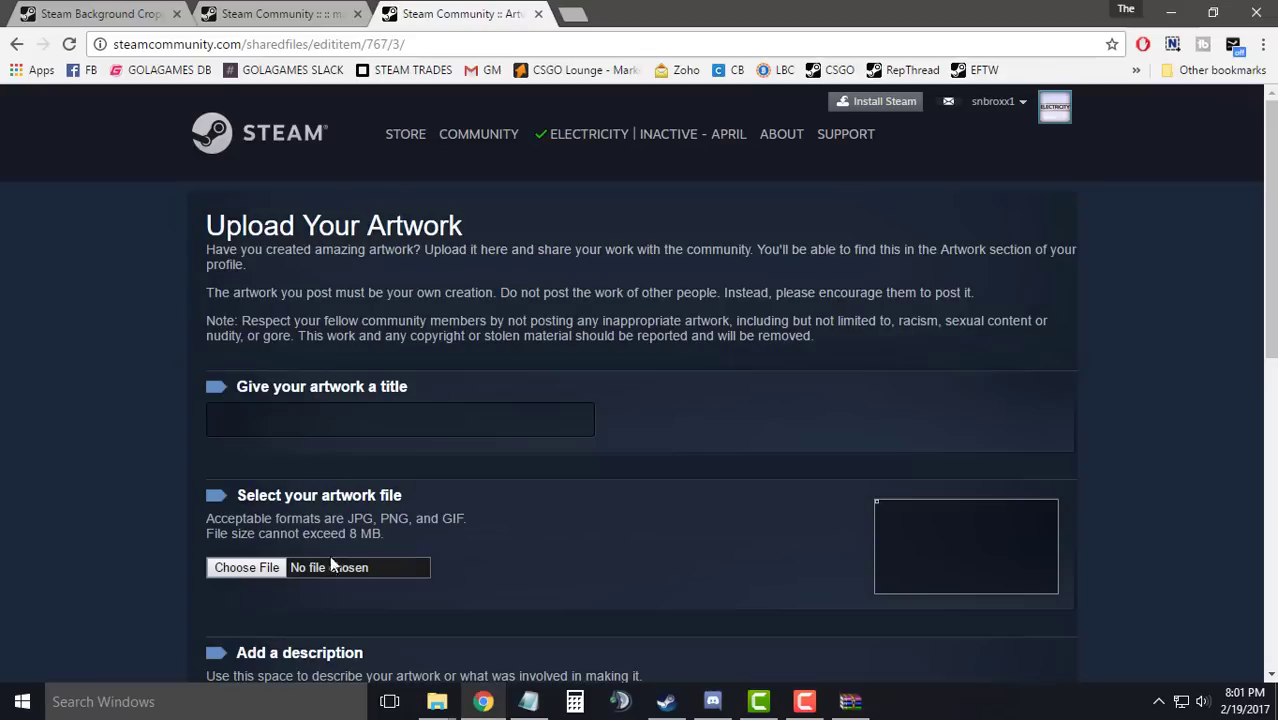
{"action": "left_click", "coordinate": [270, 572]}
{"action": "left_click", "coordinate": [337, 190]}
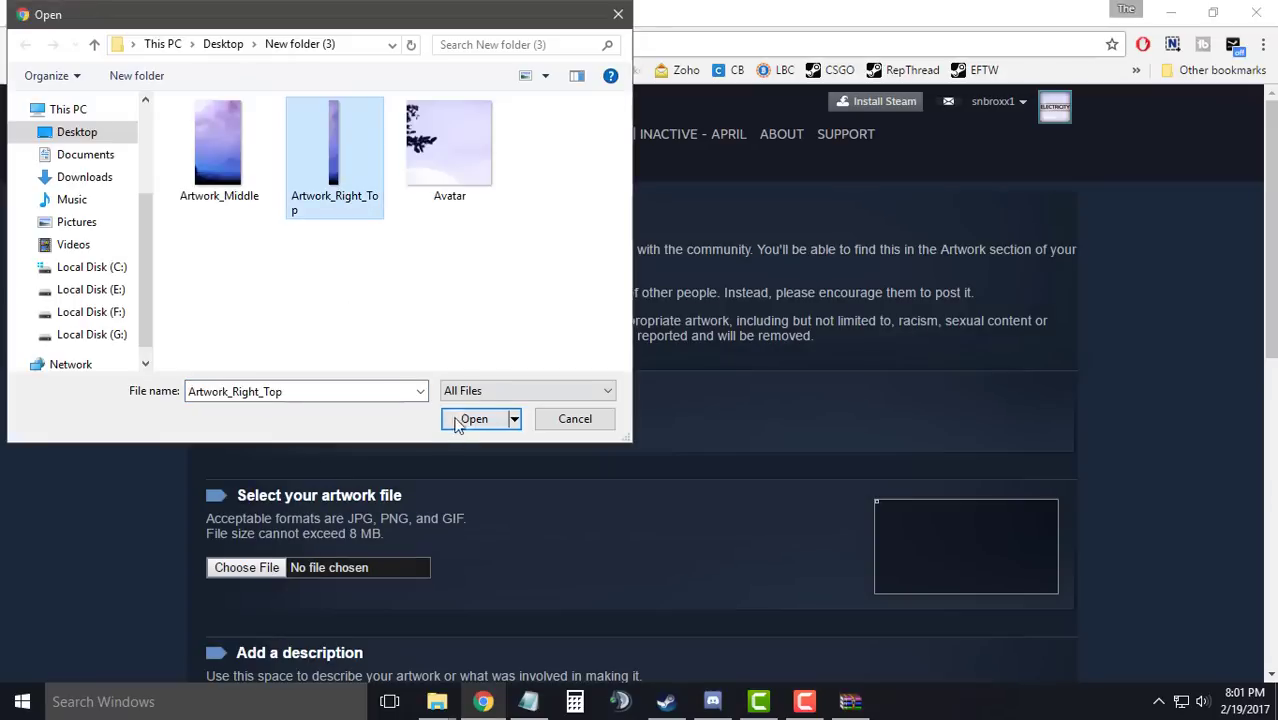
{"action": "left_click", "coordinate": [470, 418]}
{"action": "left_click", "coordinate": [460, 416]}
{"action": "type", "text": "Righttest"}
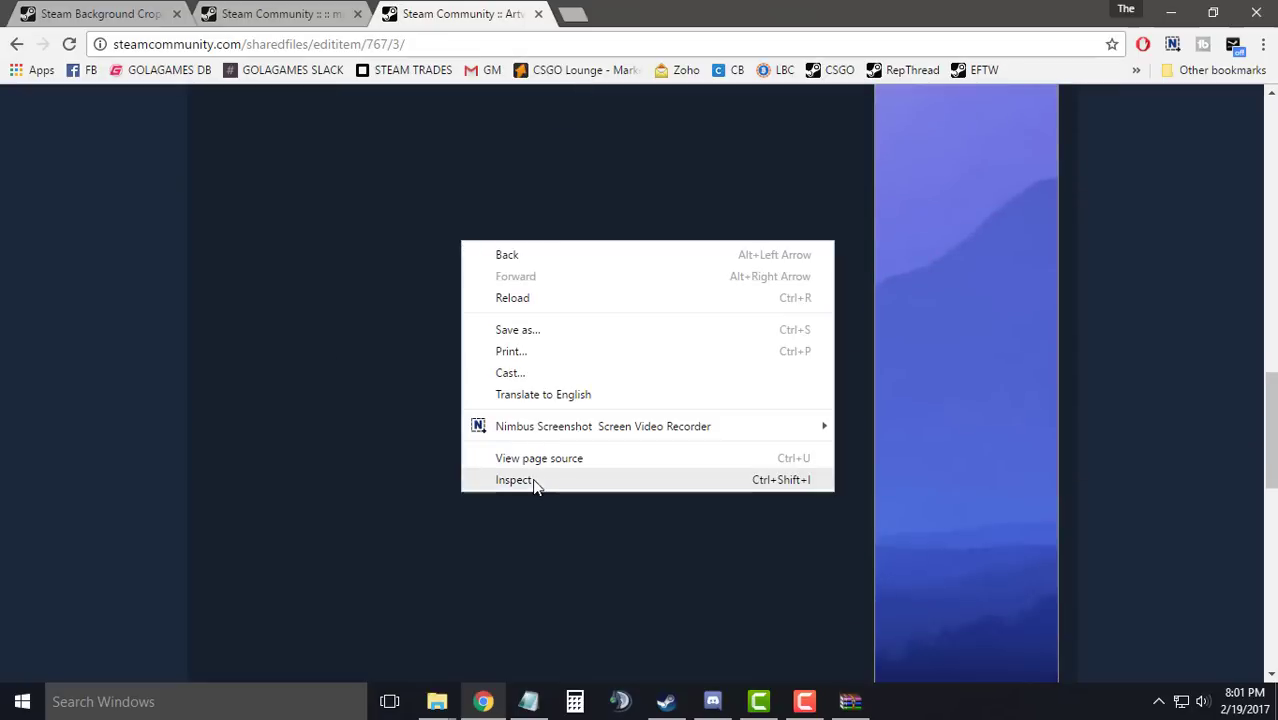
Override the Righttest artwork's image width and height to 1000 by 1 via the console script.
{"action": "left_click", "coordinate": [533, 480]}
{"action": "left_click", "coordinate": [528, 701]}
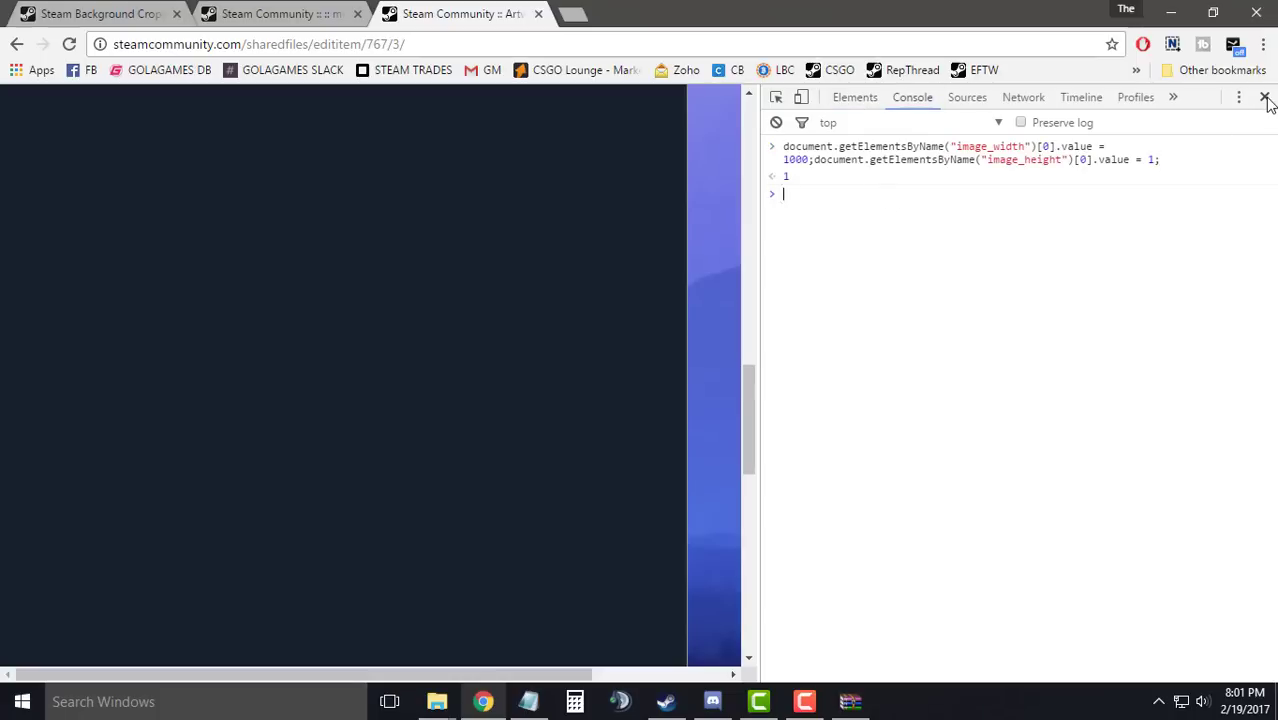
{"action": "left_click", "coordinate": [1264, 97]}
Post the Righttest artwork upload and go to the profile page.
{"action": "scroll", "coordinate": [617, 518], "scroll_direction": "down", "scroll_amount": 10}
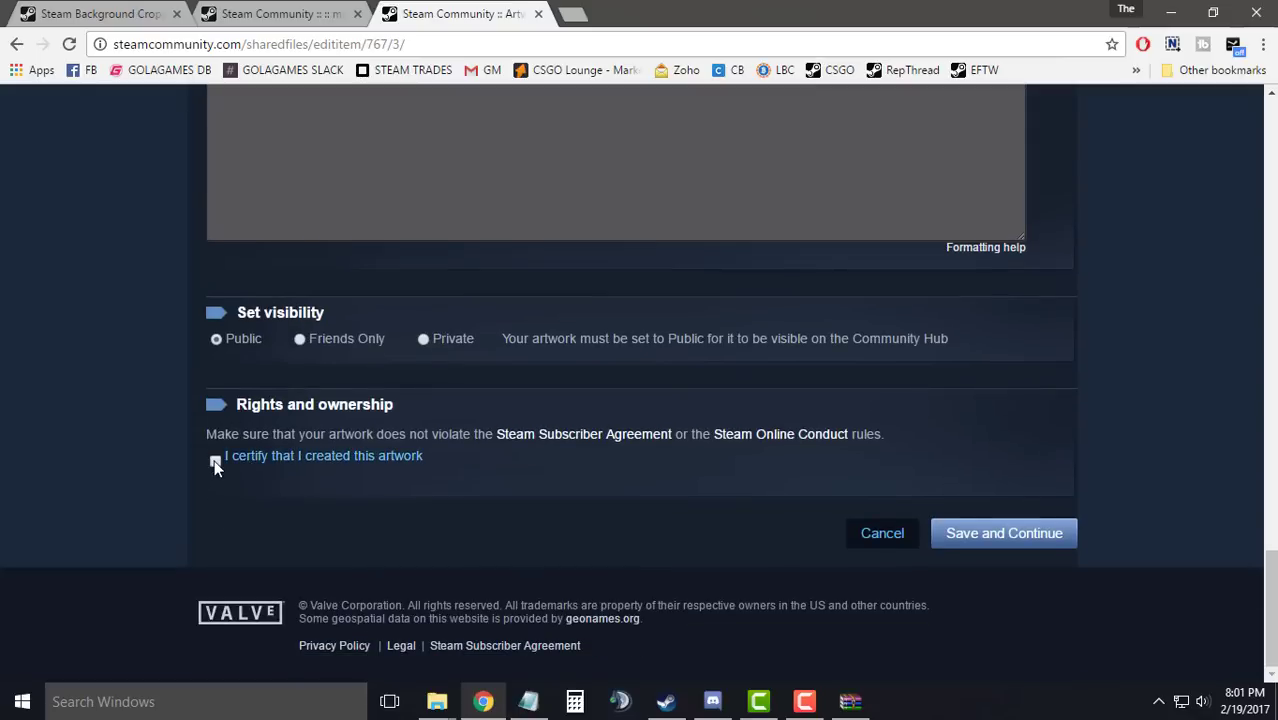
{"action": "left_click", "coordinate": [960, 532]}
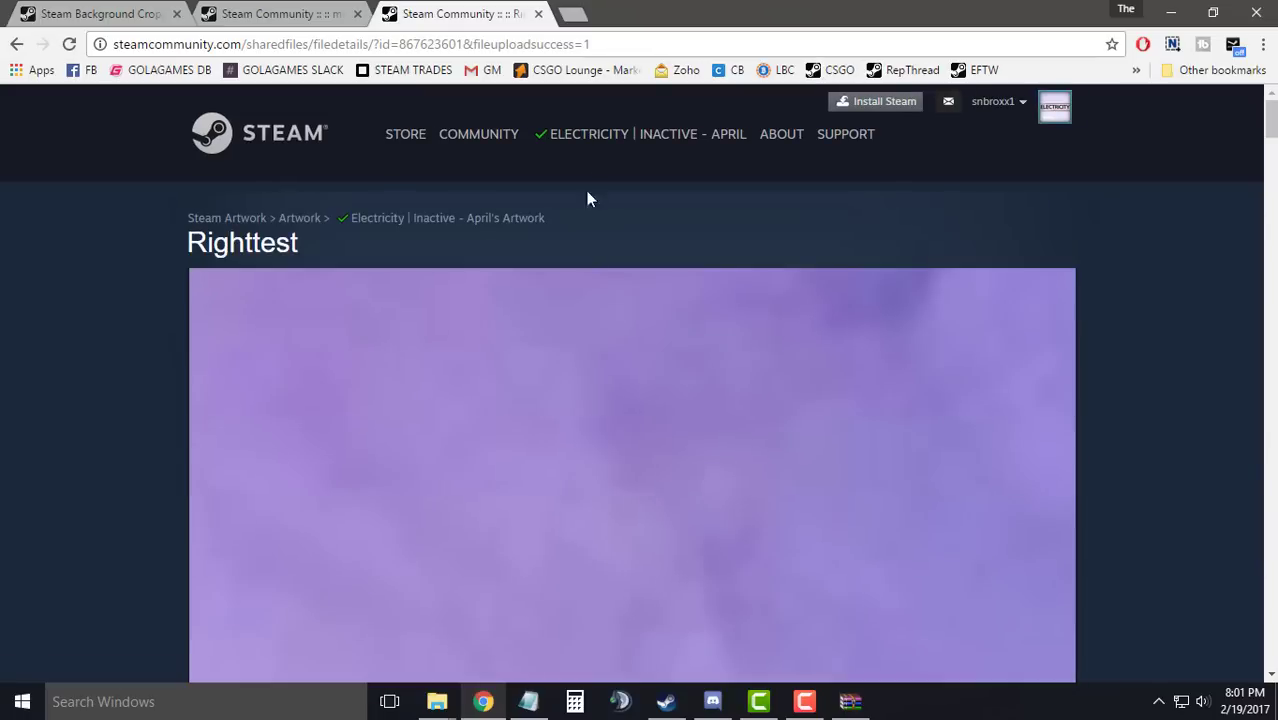
{"action": "mouse_move", "coordinate": [599, 144]}
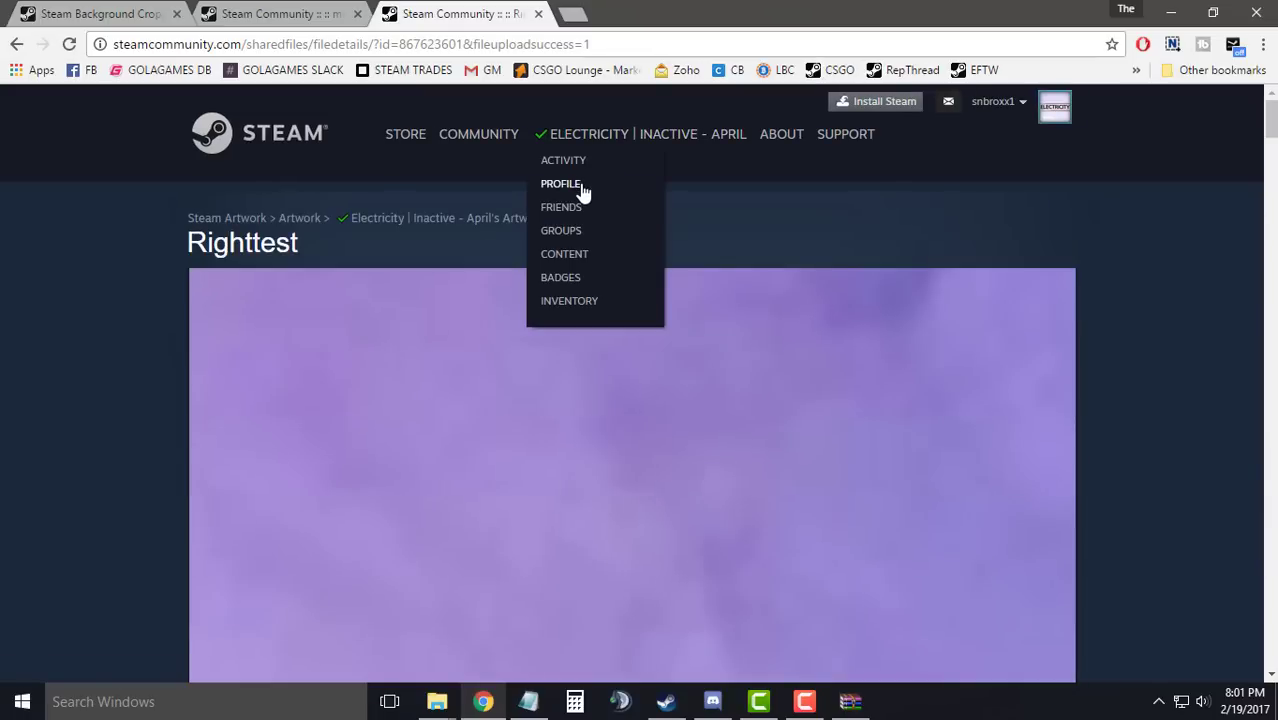
{"action": "left_click", "coordinate": [579, 185]}
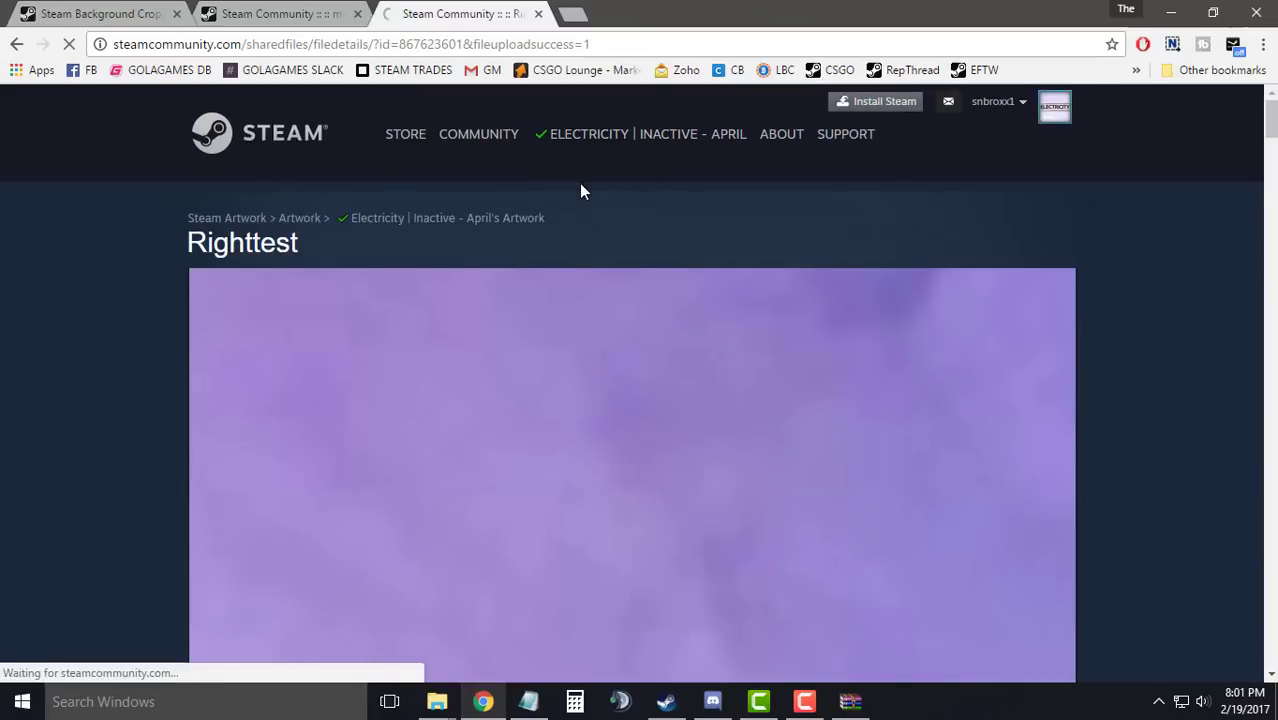
{"action": "mouse_move", "coordinate": [610, 151]}
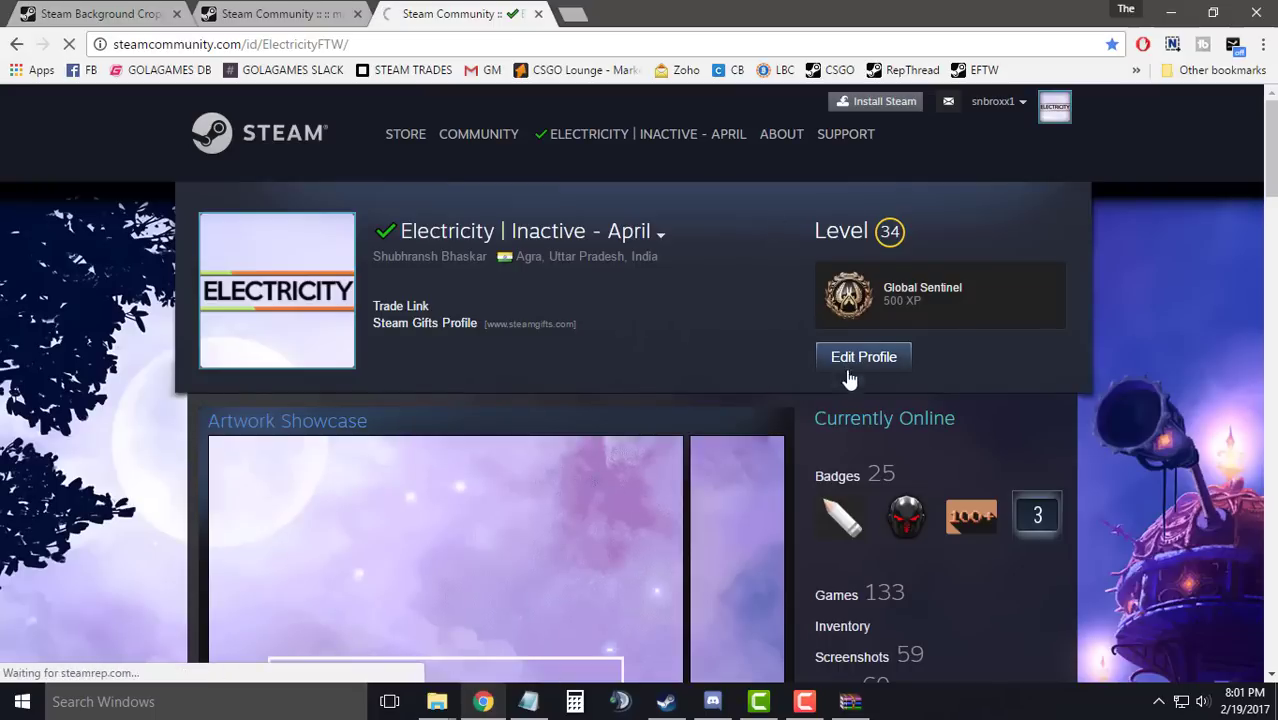
In Edit Profile, feature the middletest artwork in the Artwork Showcase and save the changes.
{"action": "left_click", "coordinate": [848, 371]}
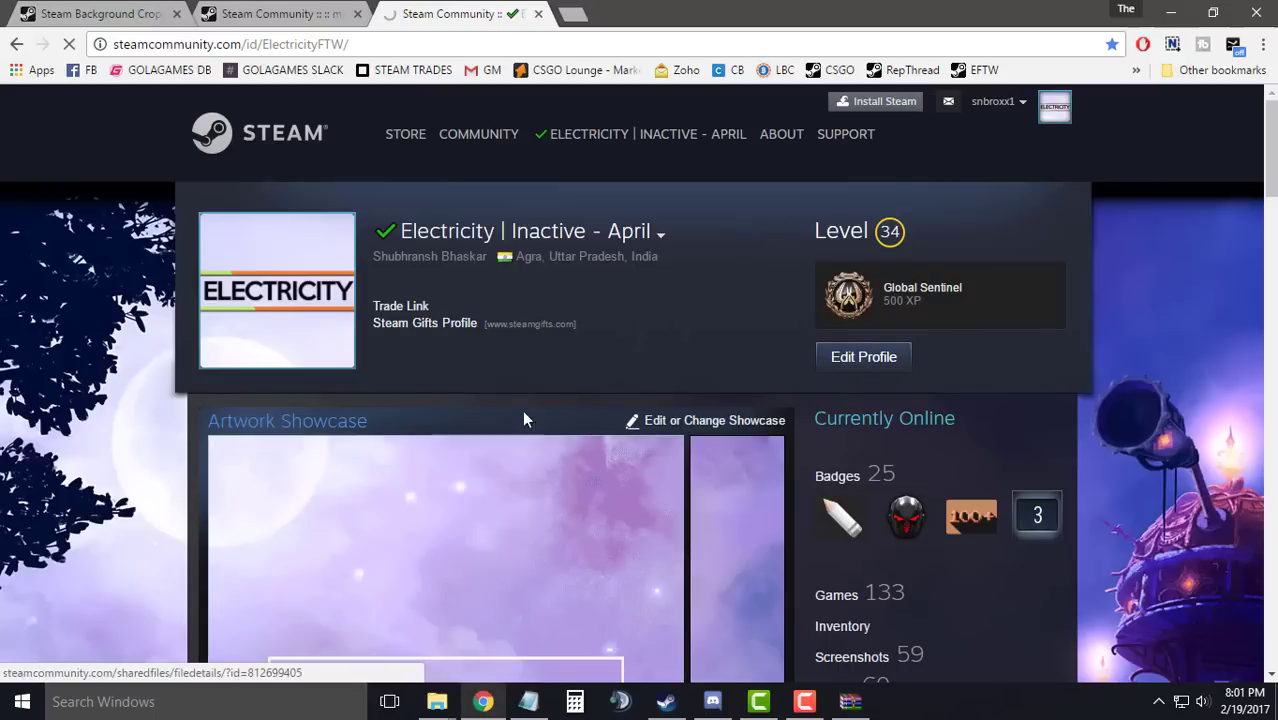
{"action": "scroll", "coordinate": [630, 510], "scroll_direction": "down", "scroll_amount": 20}
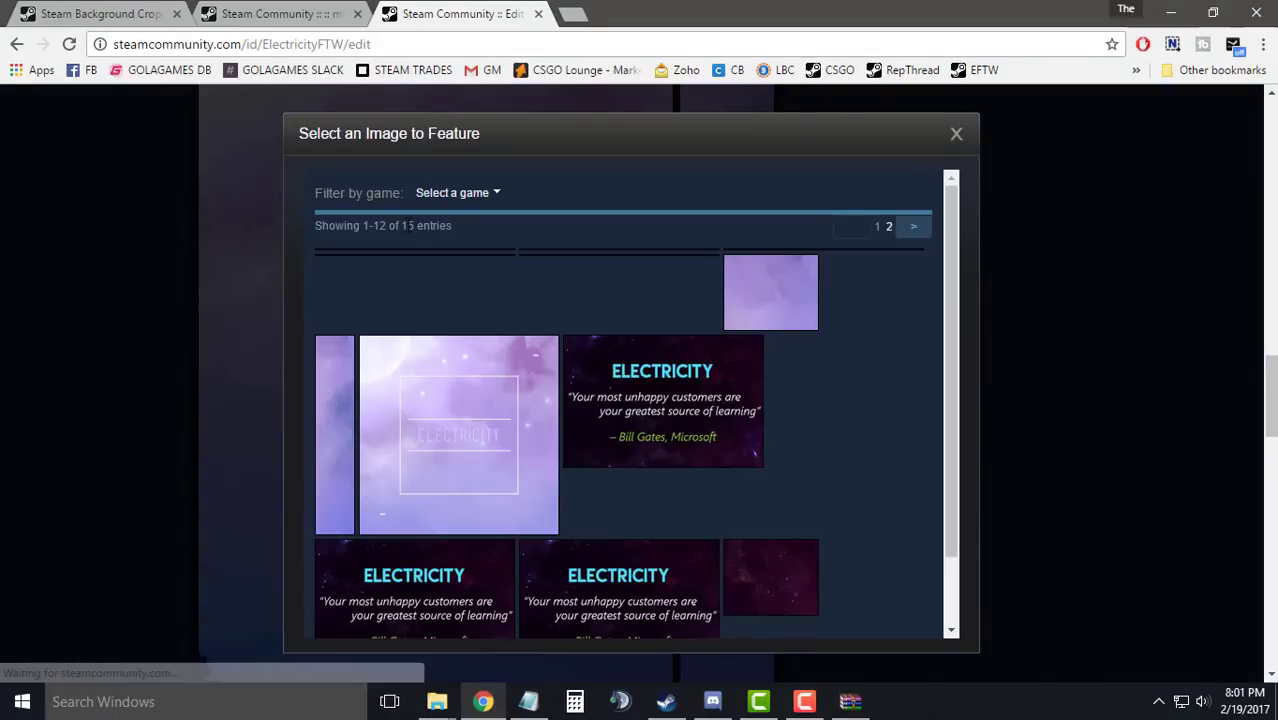
{"action": "left_click", "coordinate": [405, 260]}
{"action": "scroll", "coordinate": [900, 410], "scroll_direction": "down", "scroll_amount": 5}
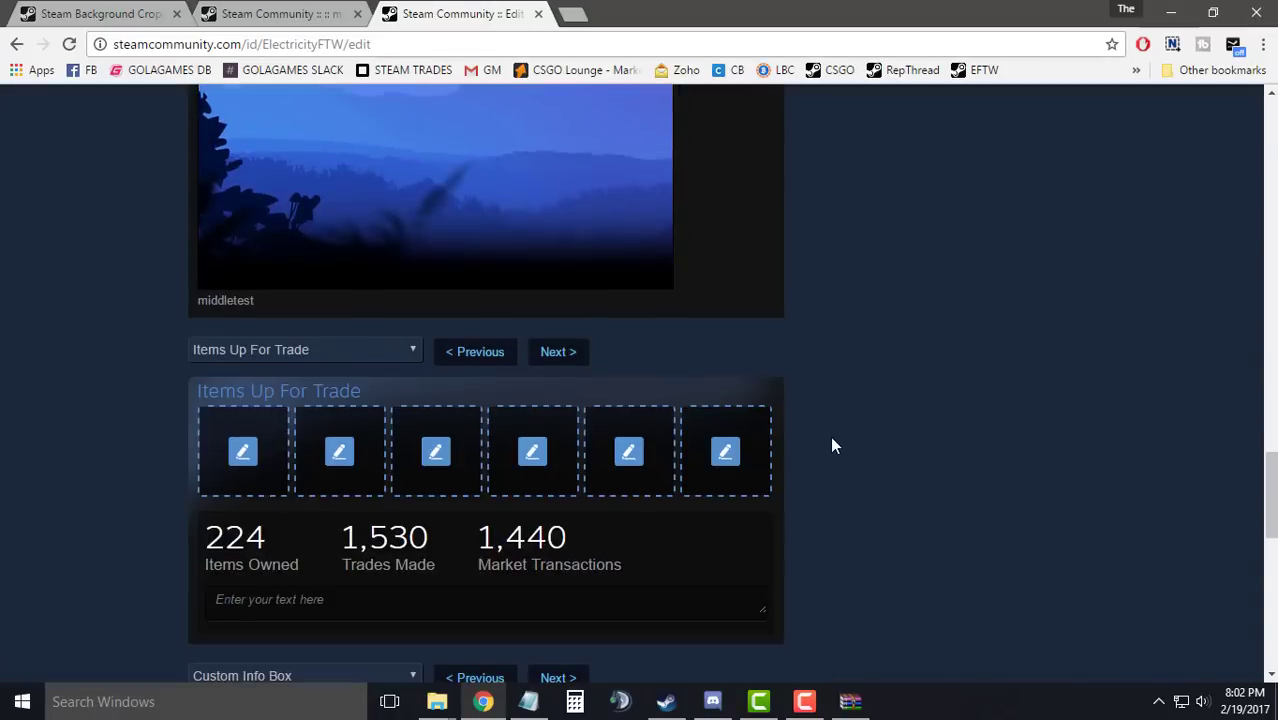
{"action": "scroll", "coordinate": [815, 410], "scroll_direction": "up", "scroll_amount": 5}
{"action": "scroll", "coordinate": [688, 344], "scroll_direction": "down", "scroll_amount": 7}
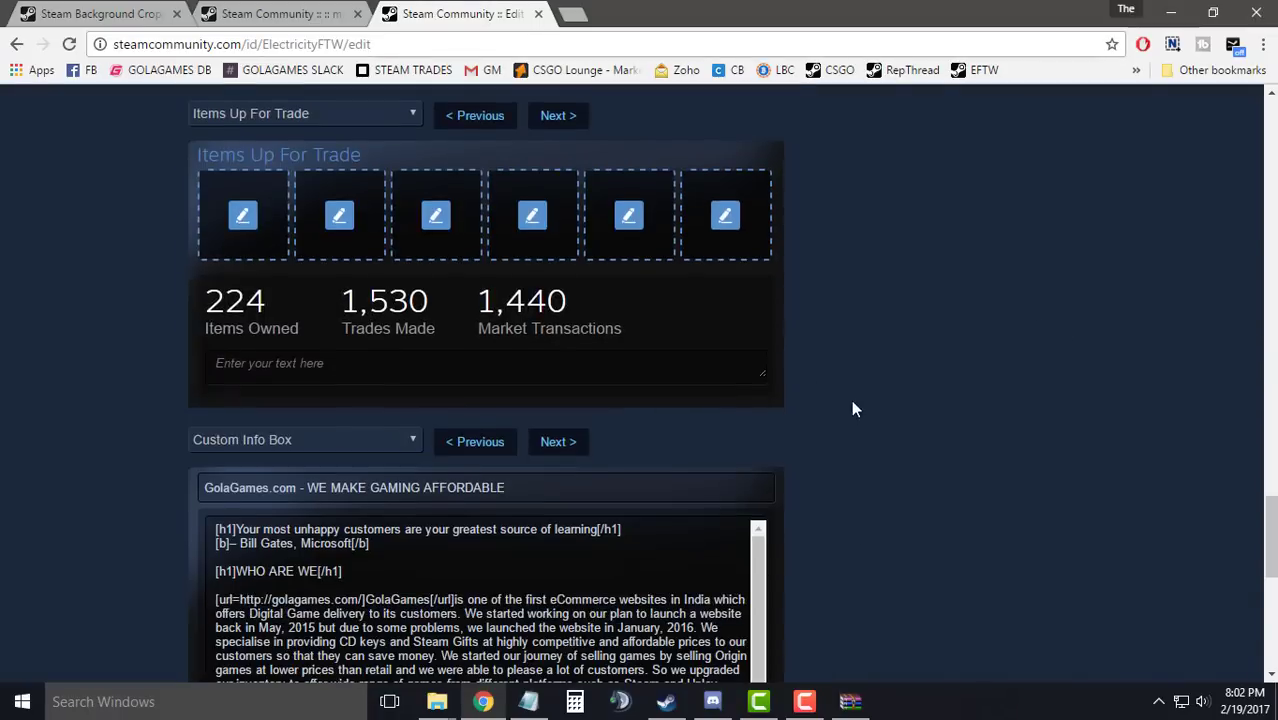
{"action": "scroll", "coordinate": [853, 405], "scroll_direction": "down", "scroll_amount": 6}
{"action": "left_click", "coordinate": [728, 460]}
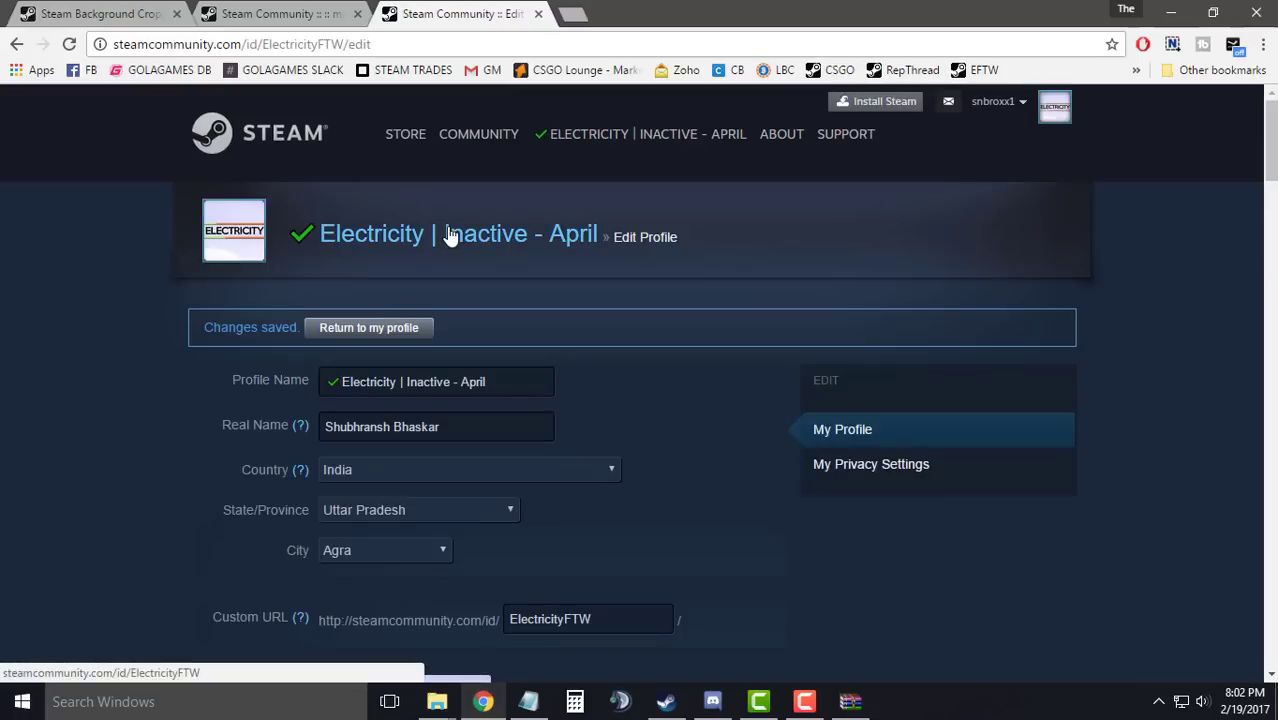
Return to the profile and scroll through the showcase with the purple middletest artwork.
{"action": "left_click", "coordinate": [451, 233]}
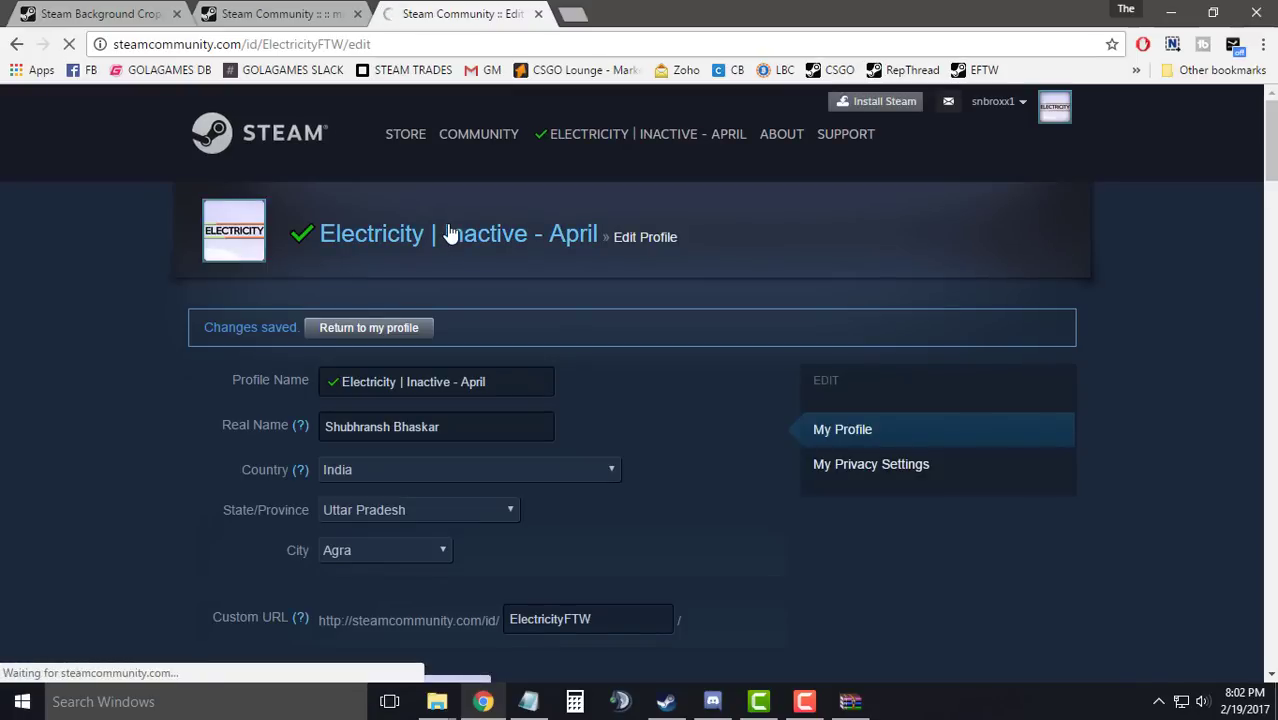
{"action": "scroll", "coordinate": [456, 406], "scroll_direction": "down", "scroll_amount": 10}
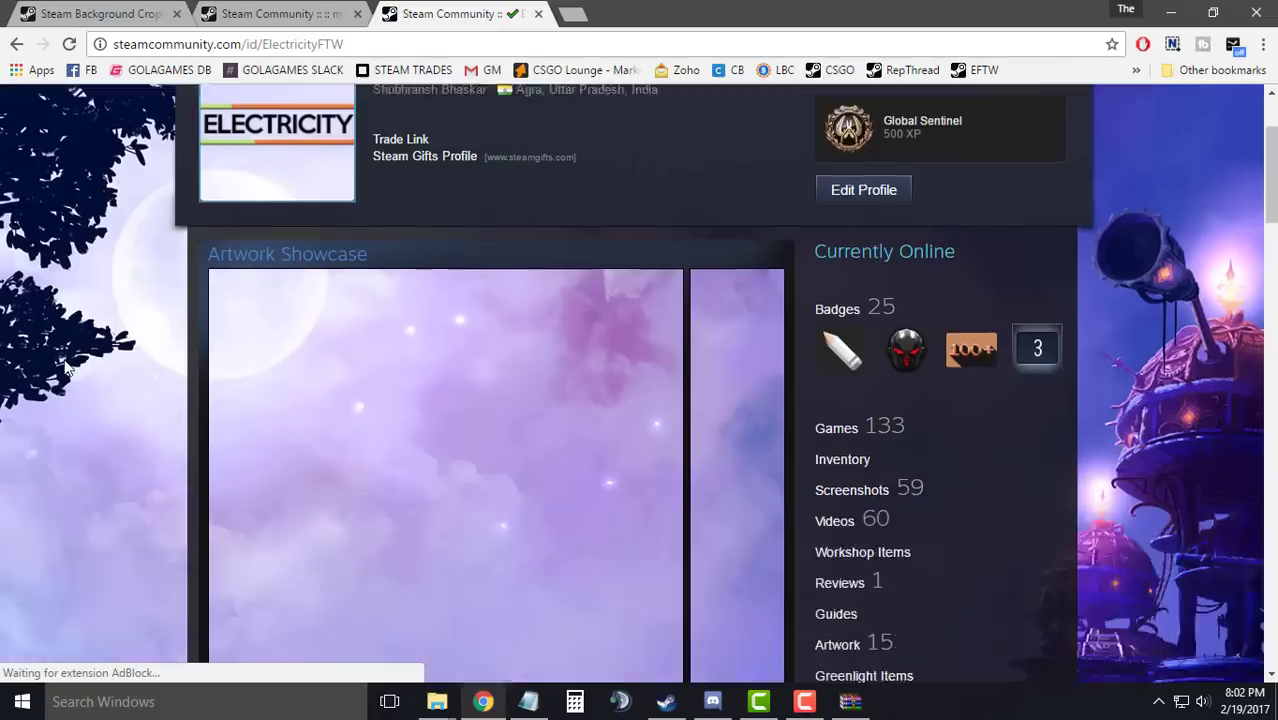
{"action": "scroll", "coordinate": [340, 460], "scroll_direction": "up", "scroll_amount": 1}
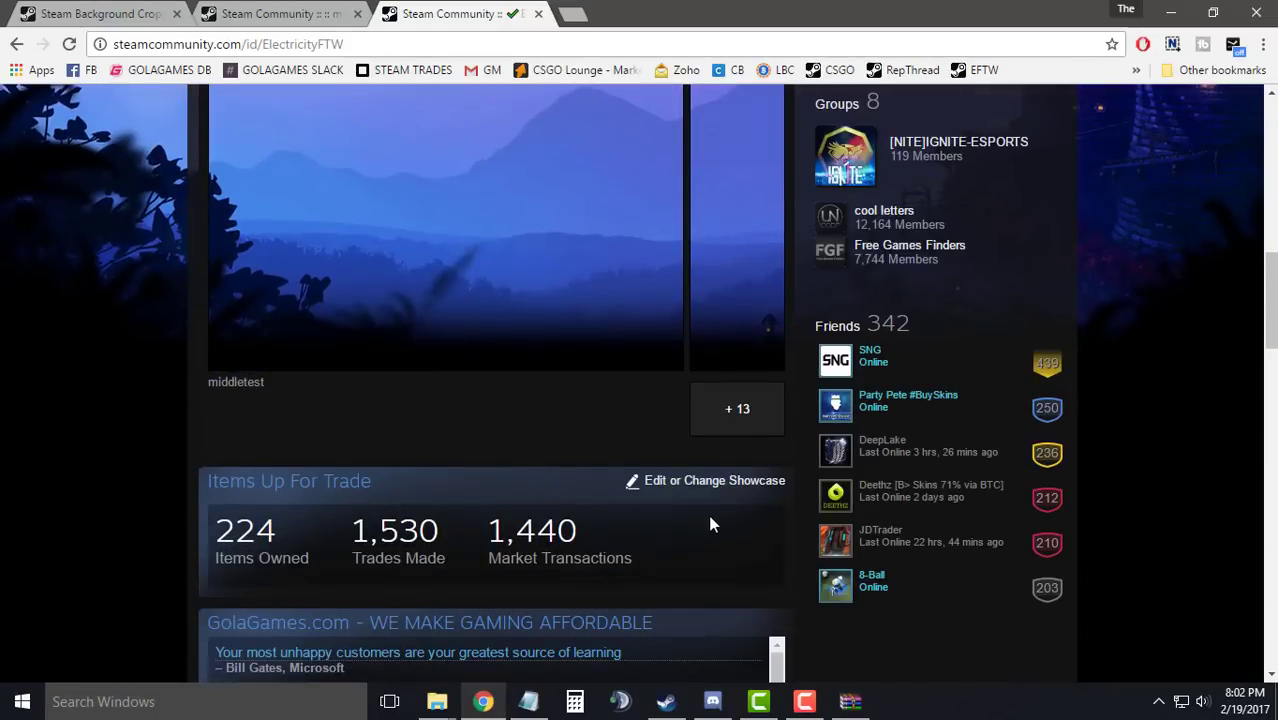
{"action": "scroll", "coordinate": [712, 523], "scroll_direction": "up", "scroll_amount": 5}
{"action": "scroll", "coordinate": [700, 330], "scroll_direction": "up", "scroll_amount": 4}
{"action": "scroll", "coordinate": [600, 350], "scroll_direction": "down", "scroll_amount": 1}
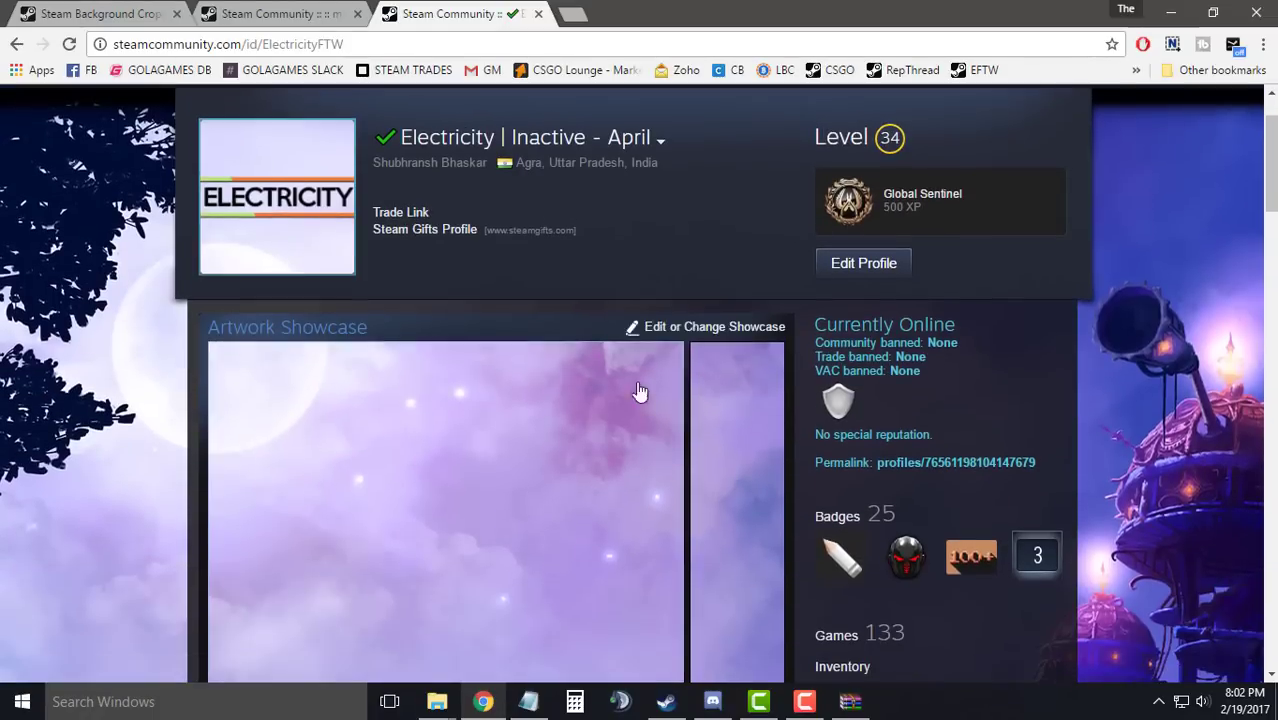
{"action": "scroll", "coordinate": [730, 408], "scroll_direction": "down", "scroll_amount": 5}
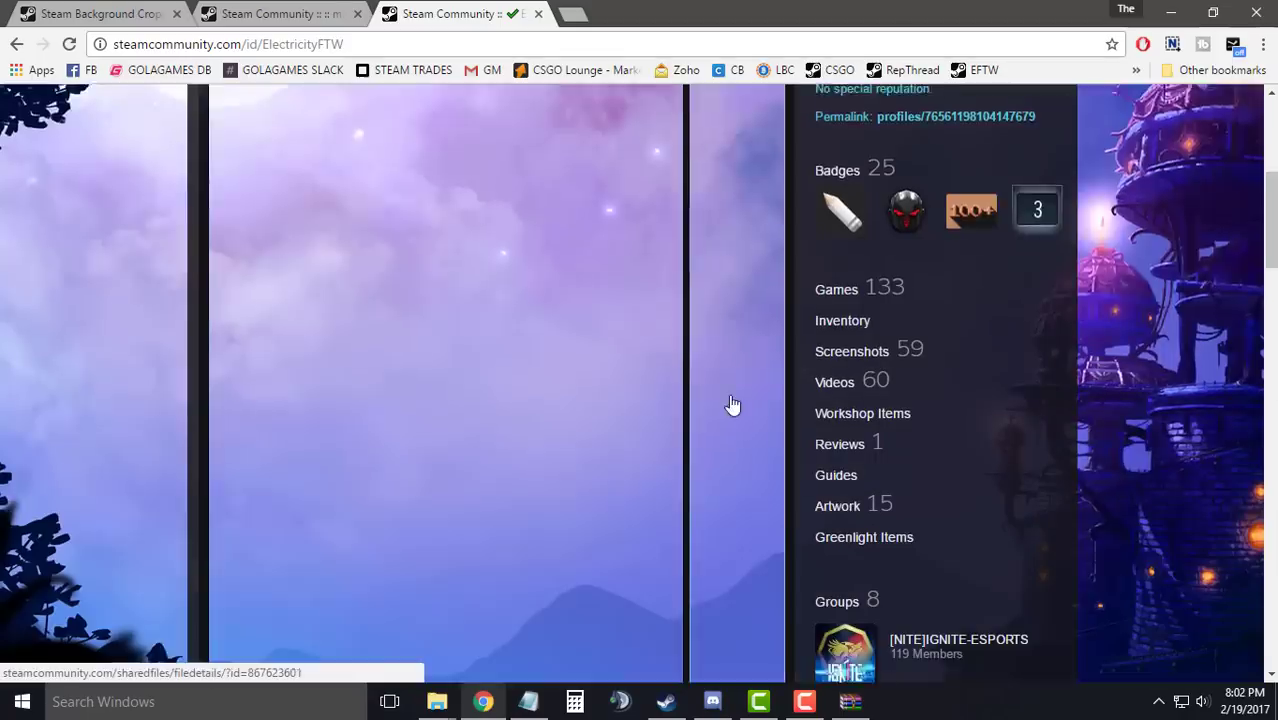